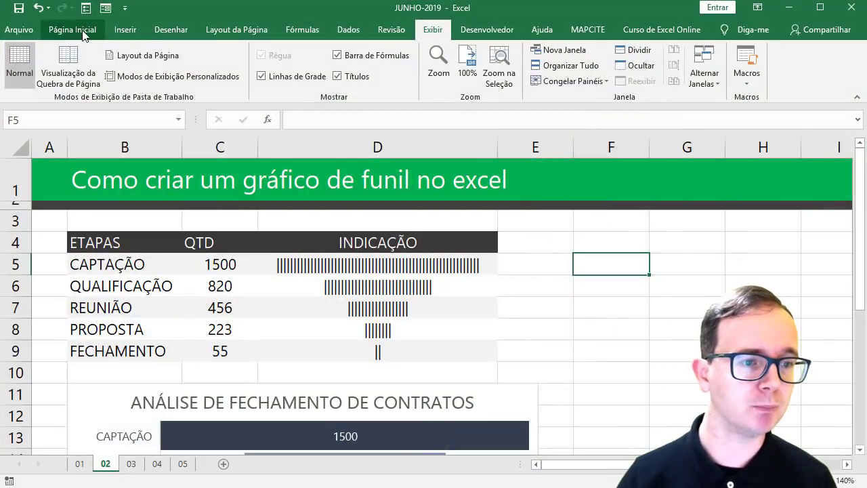
Switch the ribbon to the Página Inicial (Home) tab
left_click(84, 32)
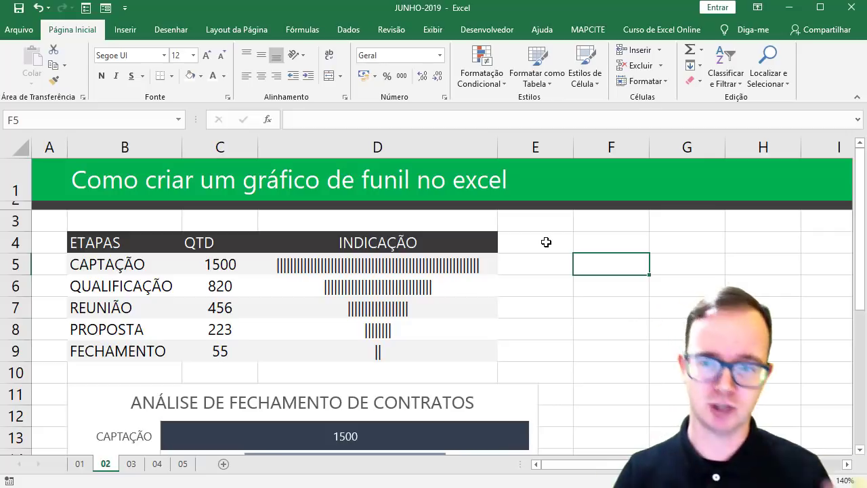
left_click(380, 265)
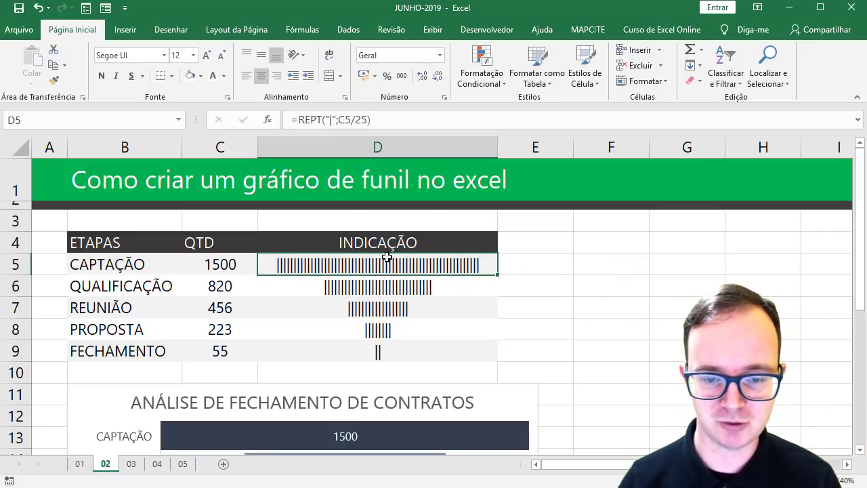
double_click(391, 267)
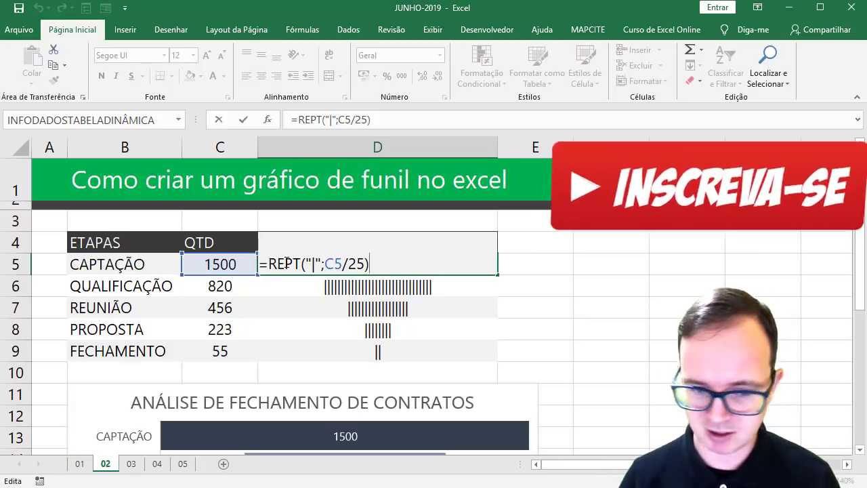
key("Return")
left_click_drag(399, 254, 404, 348)
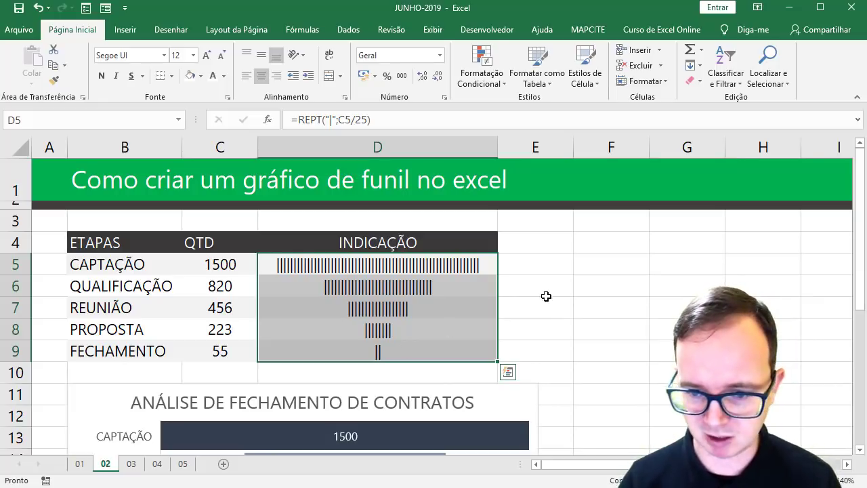
Enter =C5 in E5 and =E5 in F5, then fill both down to row 9
left_click(560, 263)
type("=")
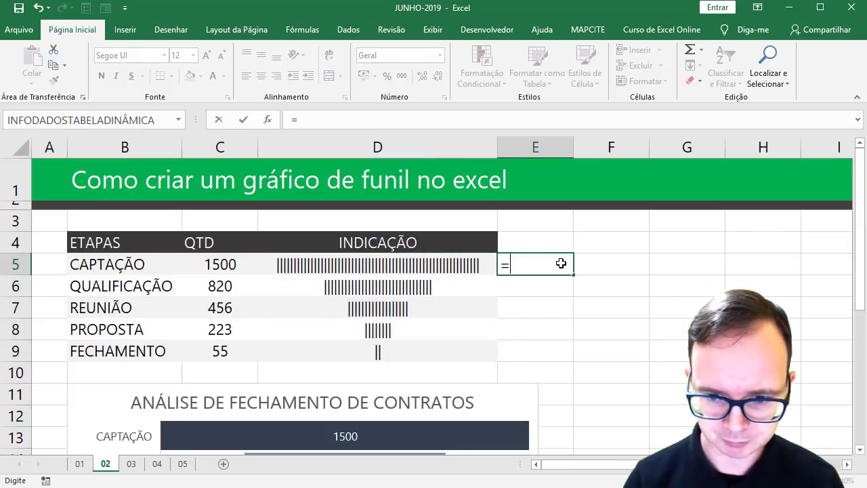
key("Left")
key("Left")
key("Left")
key("Right")
key("Return")
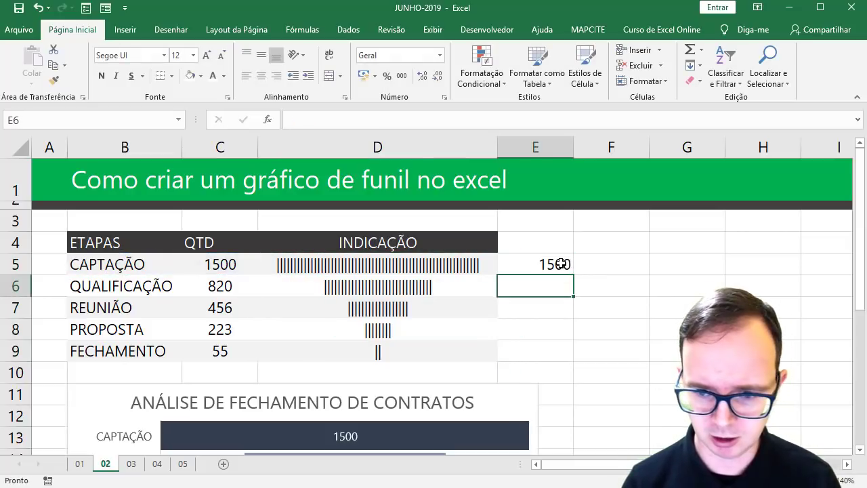
key("Up")
key("Right")
type("=")
key("Left")
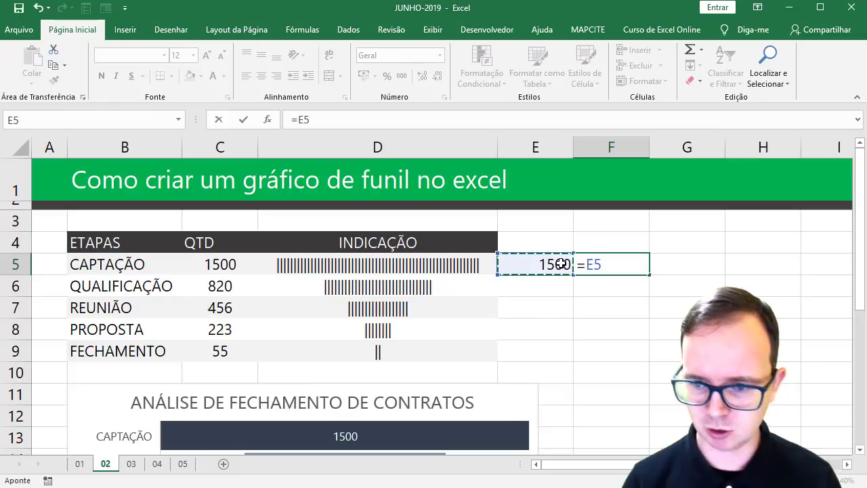
key("Return")
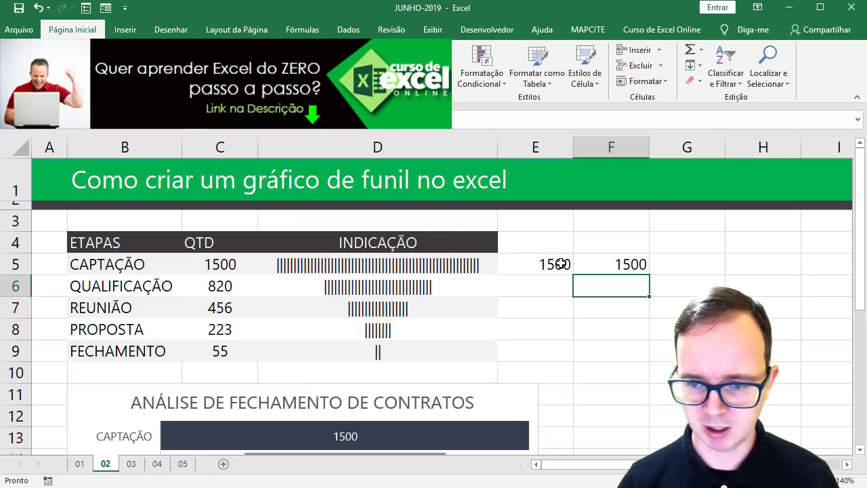
left_click_drag(561, 264, 644, 357)
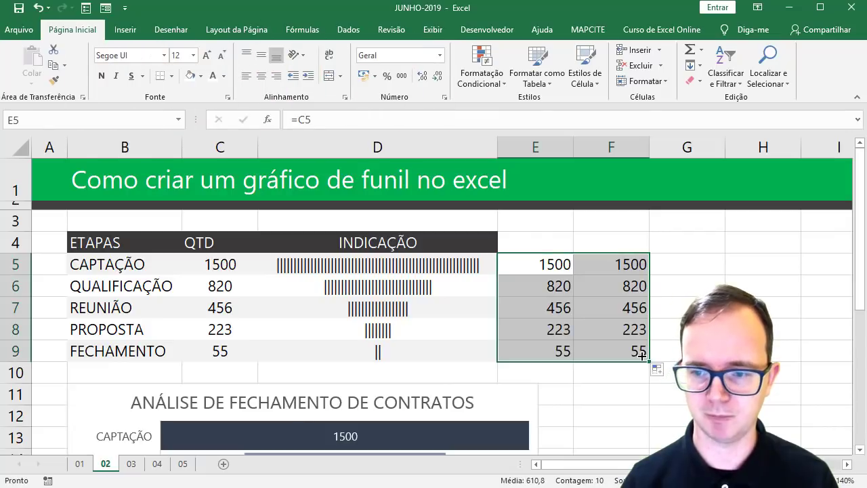
Left-align the copied quantities in F5:F9, then select E5:E9
left_click_drag(604, 265, 602, 350)
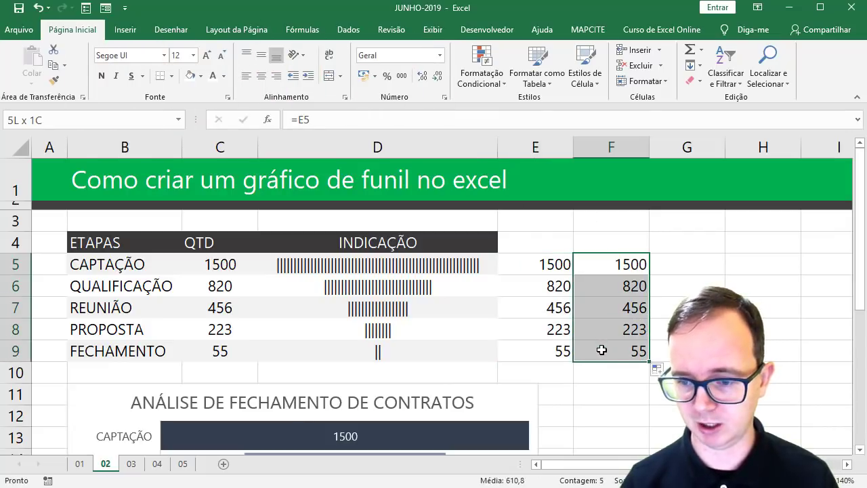
left_click(246, 76)
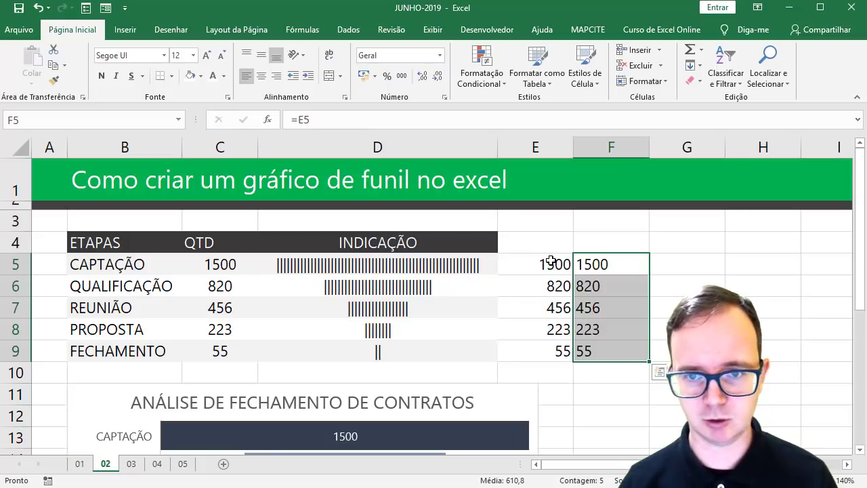
left_click_drag(550, 262, 548, 349)
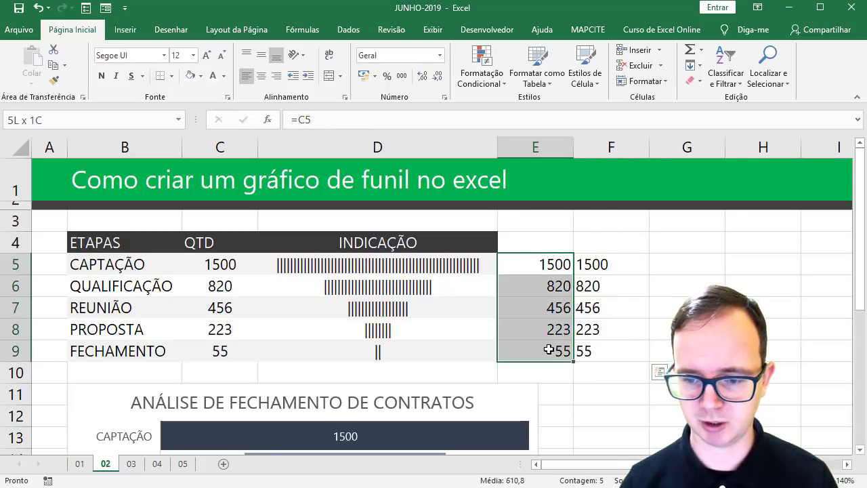
Add a new Data Bar conditional formatting rule to E5:E9
left_click(500, 87)
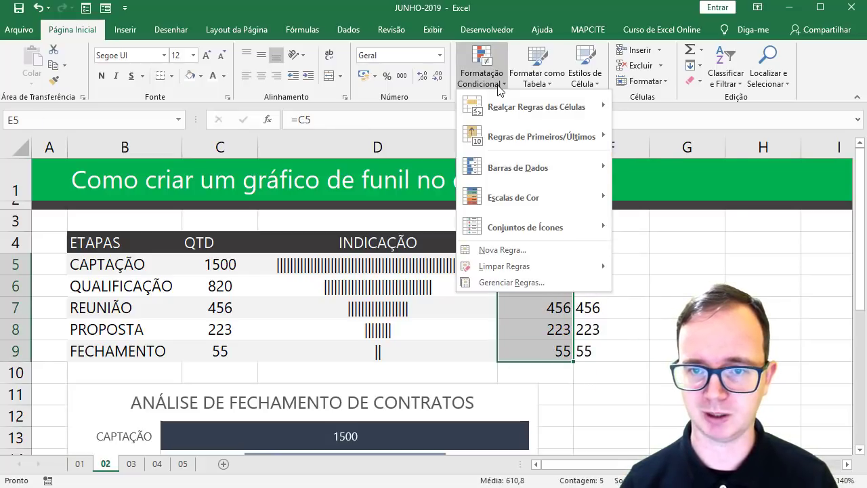
left_click(548, 249)
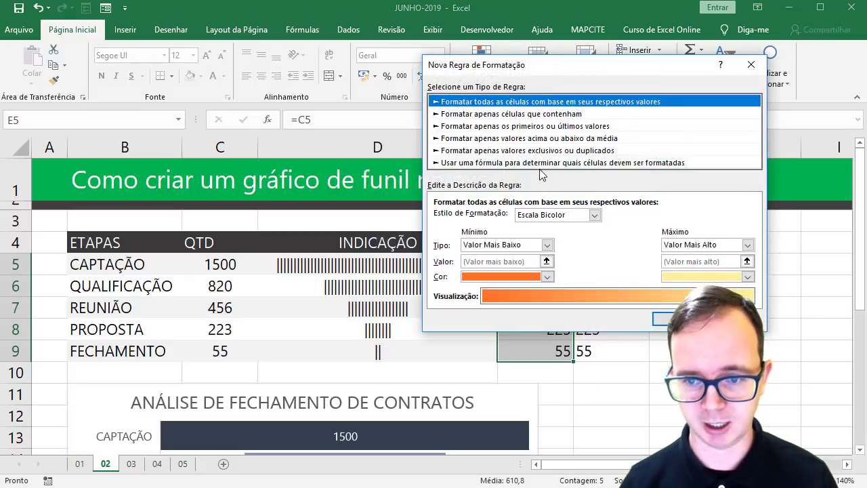
left_click(595, 216)
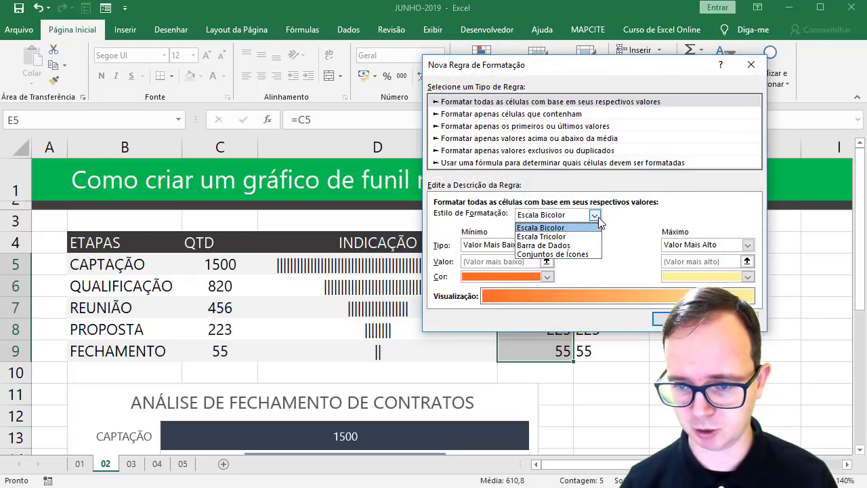
left_click(544, 245)
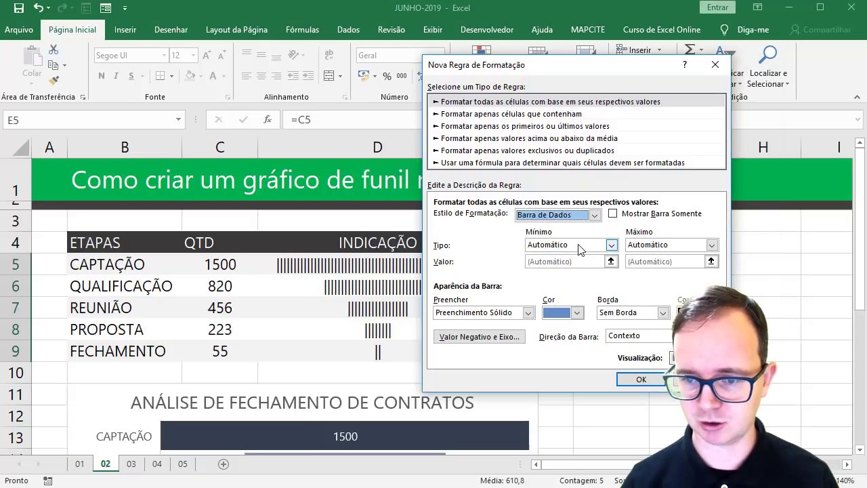
left_click_drag(578, 65, 272, 40)
left_click(346, 355)
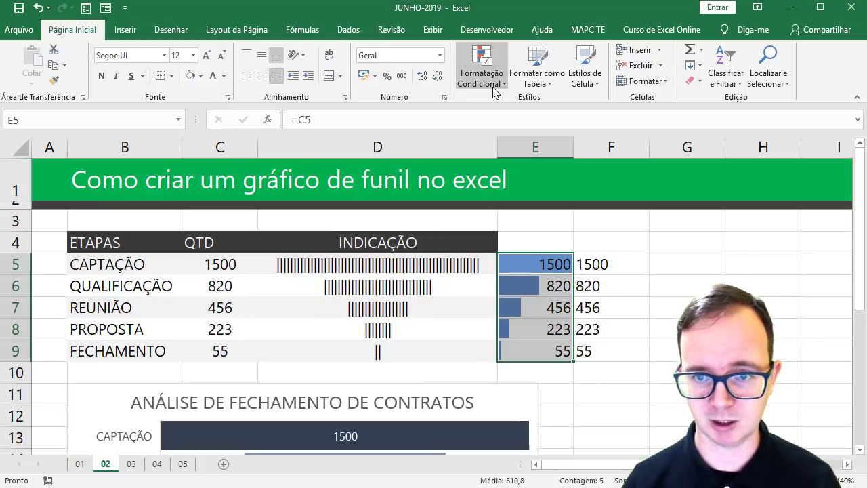
Make E5:E9's data bars run right to left, then paint that formatting onto F5:F9
left_click(480, 67)
left_click(513, 282)
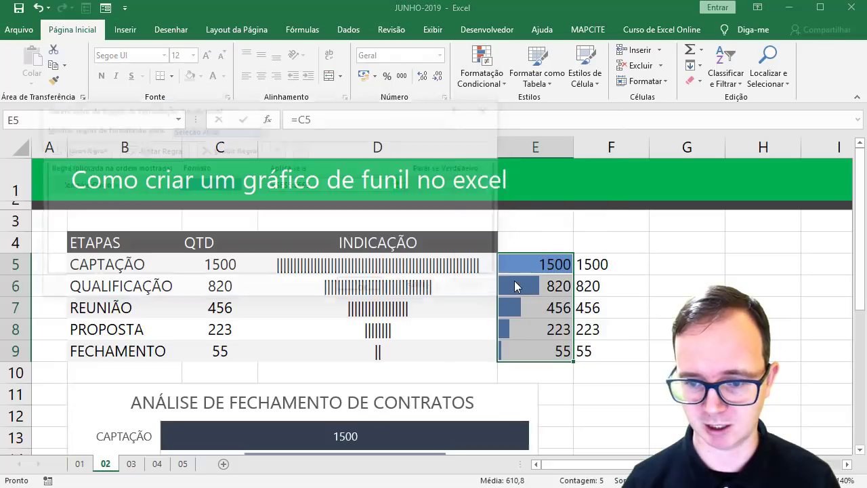
left_click(162, 157)
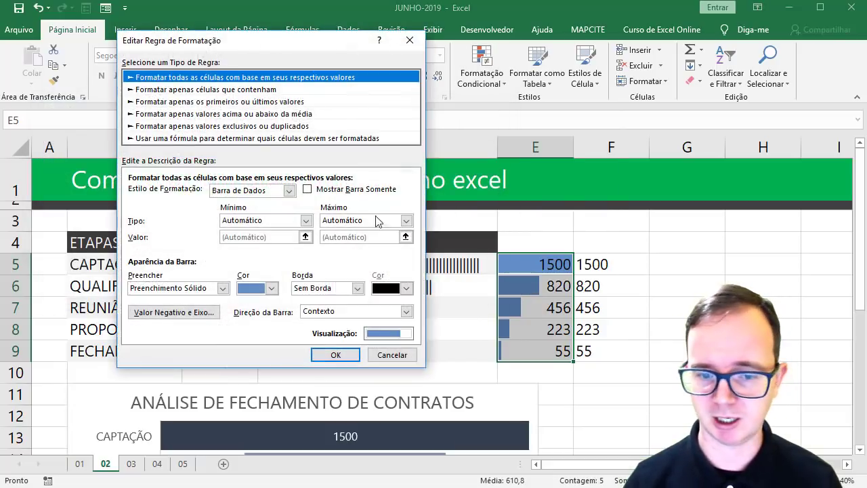
left_click(355, 313)
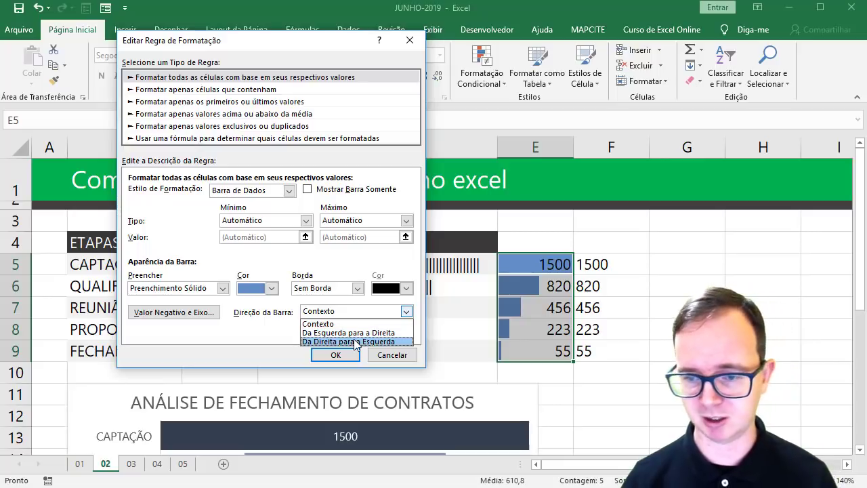
left_click(357, 342)
left_click(336, 355)
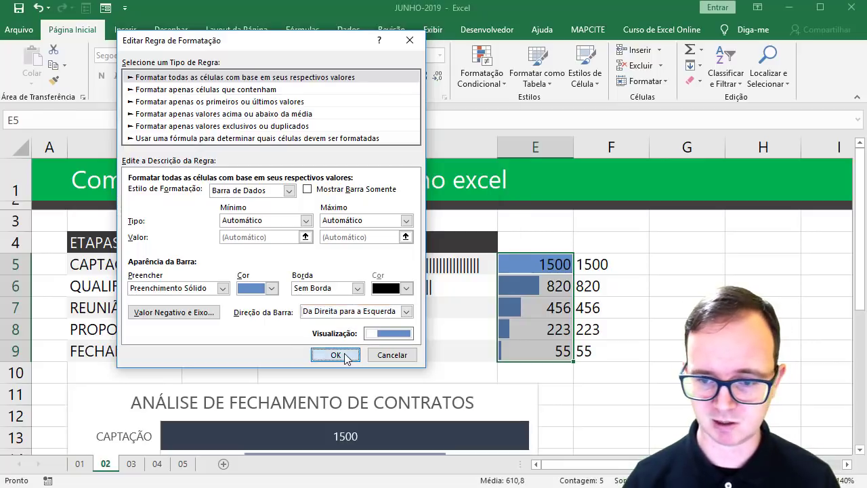
left_click(487, 289)
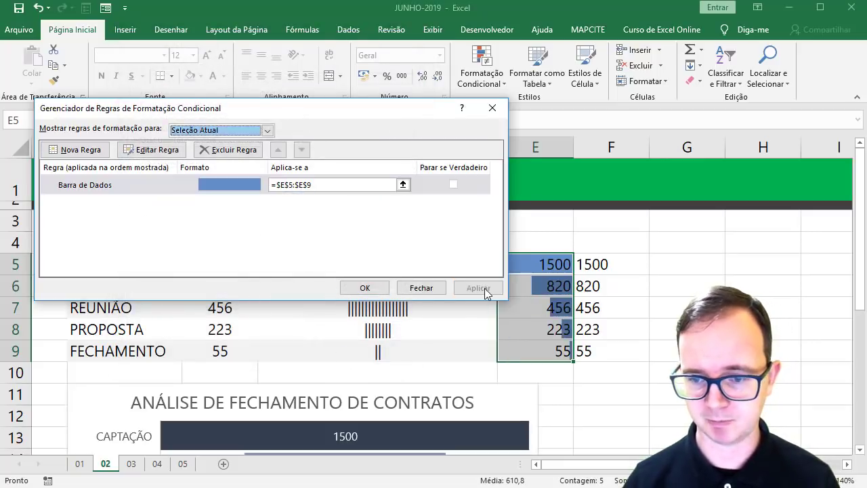
left_click(365, 287)
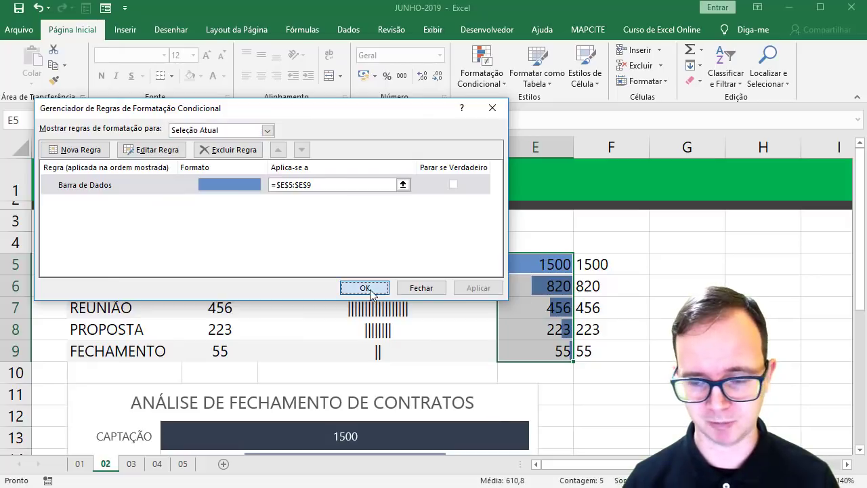
left_click(54, 80)
mouse_move(595, 265)
left_mouse_down()
mouse_move(590, 350)
mouse_move(593, 341)
left_mouse_up()
Edit F5:F9's data bar rule so its bars run left to right
left_click(481, 71)
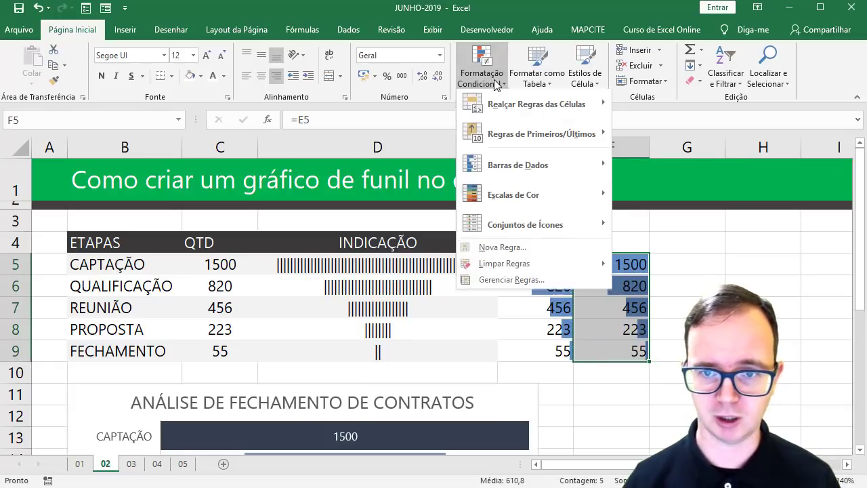
left_click(502, 282)
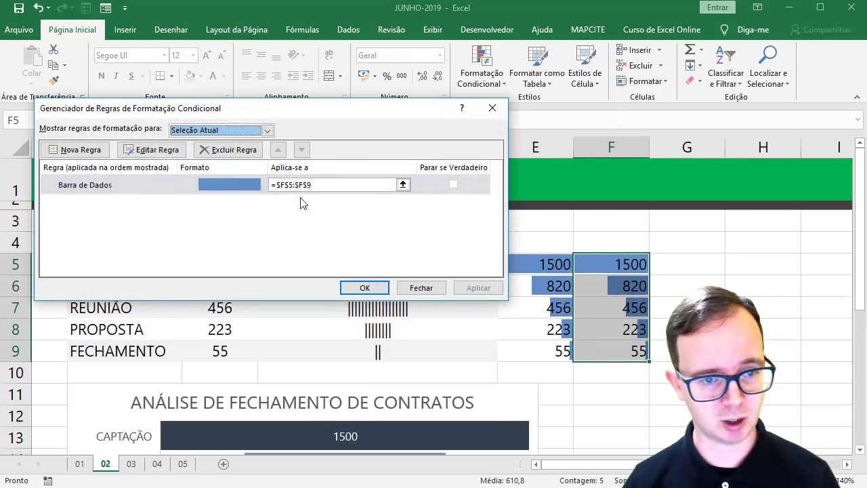
left_click(254, 185)
left_click(154, 149)
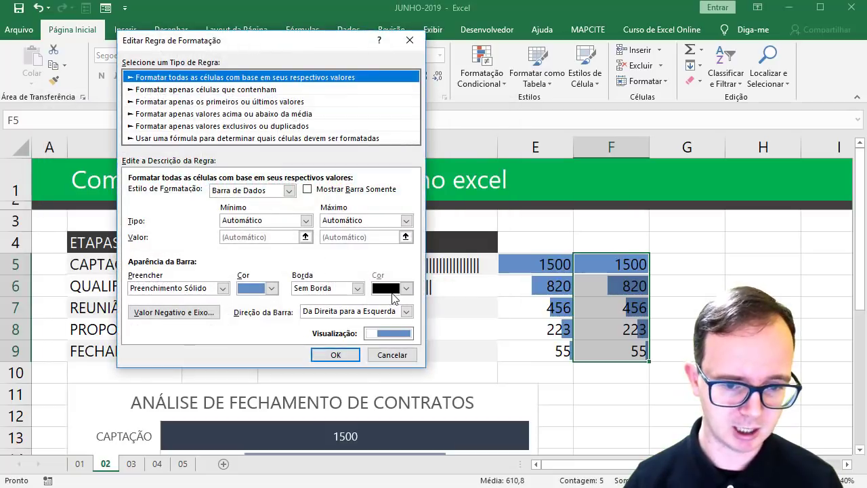
left_click(405, 311)
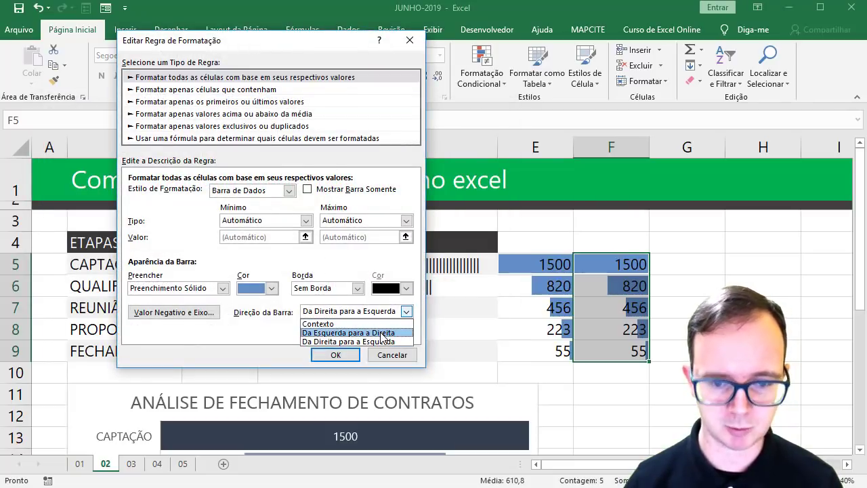
left_click(382, 334)
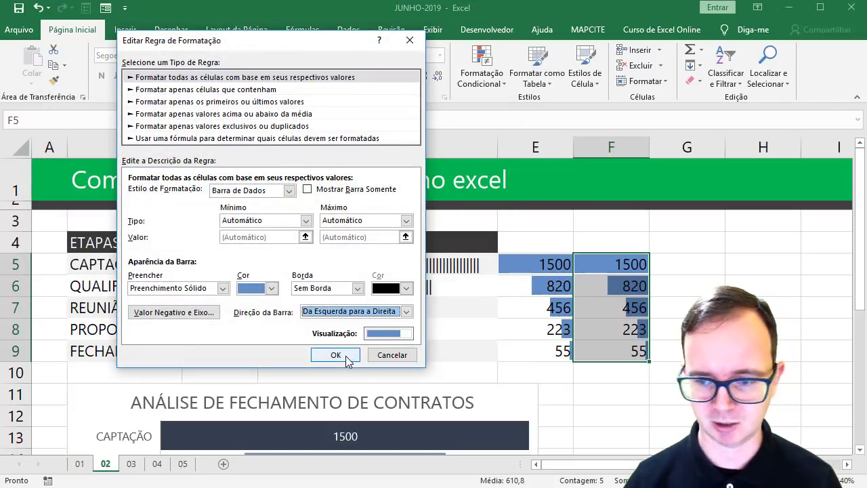
left_click(334, 355)
left_click(478, 288)
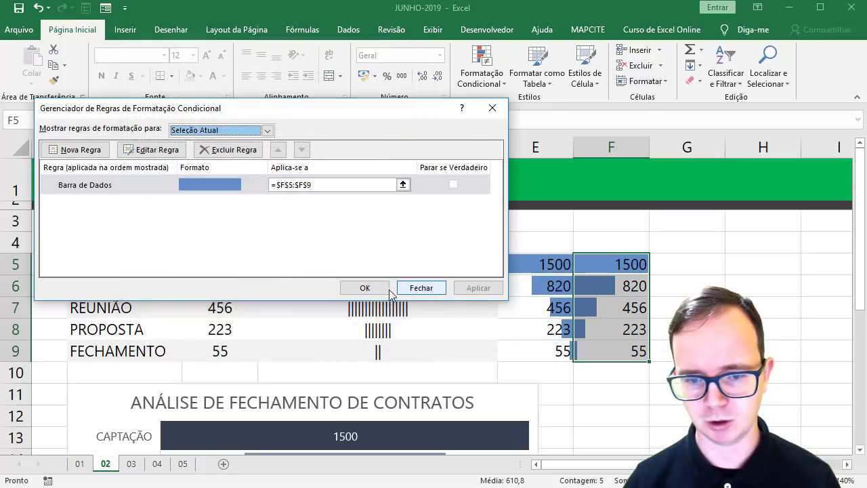
left_click(364, 287)
key("Left")
Tick Show Bar Only on both data-bar rules for E5:F9, hiding the numbers
left_click_drag(582, 292, 594, 350)
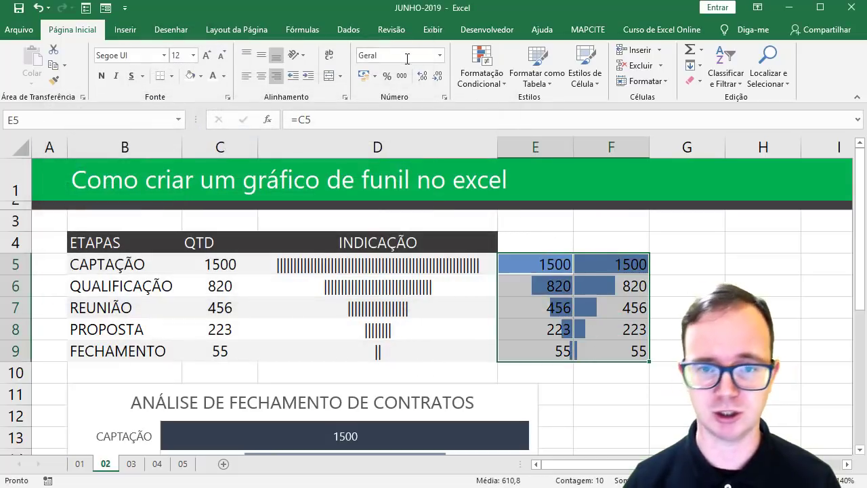
left_click(481, 67)
left_click(501, 282)
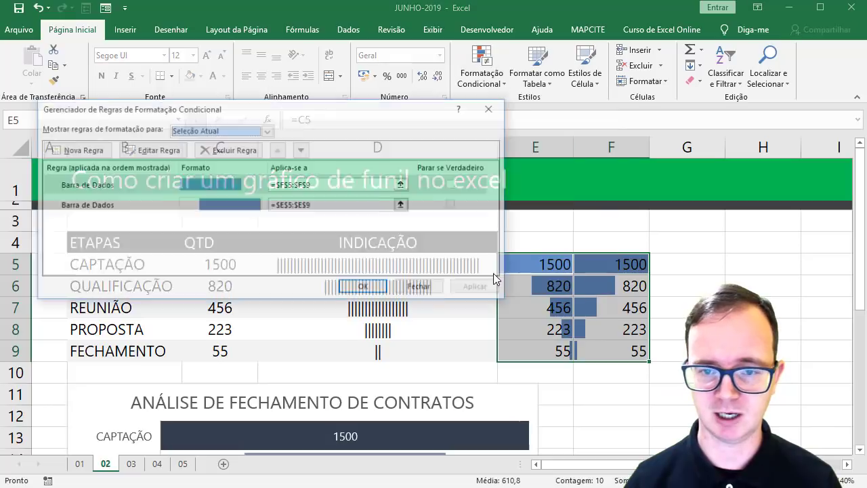
left_click(151, 150)
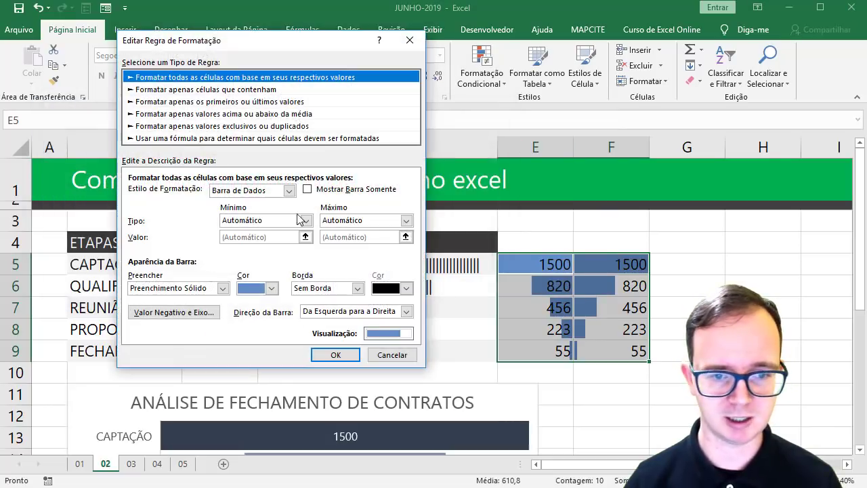
left_click(321, 190)
left_click(335, 354)
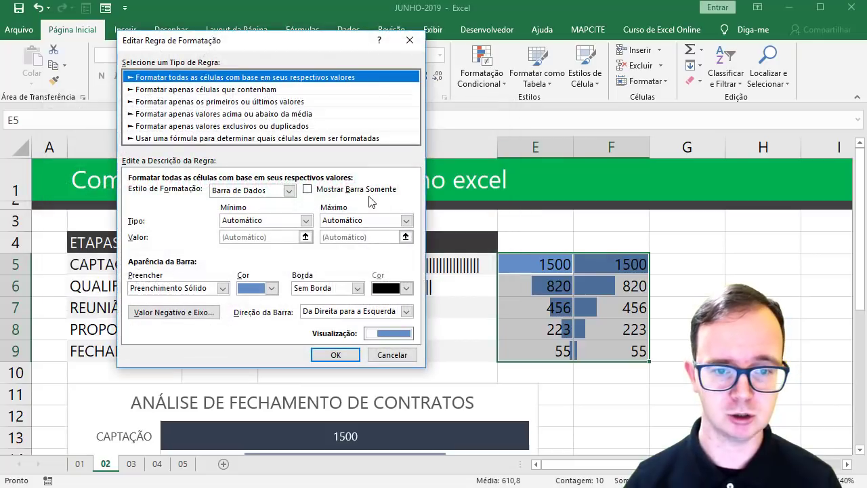
left_click(369, 192)
left_click(345, 358)
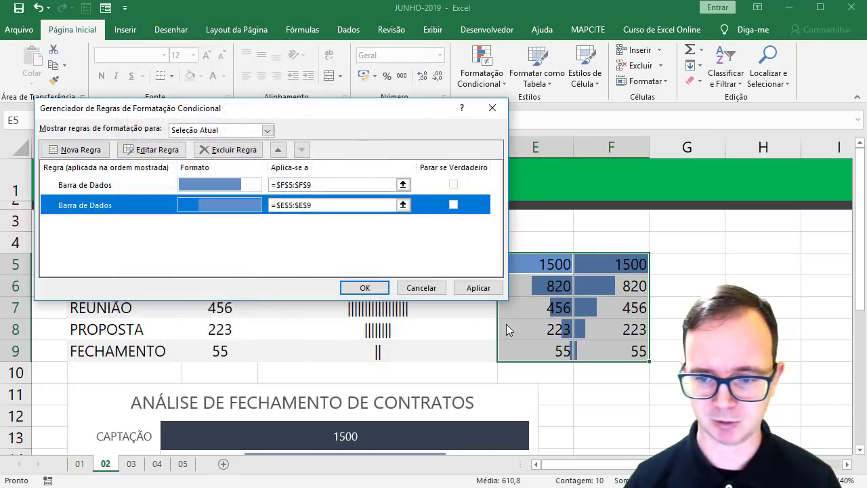
left_click(477, 287)
left_click(375, 291)
left_click(606, 394)
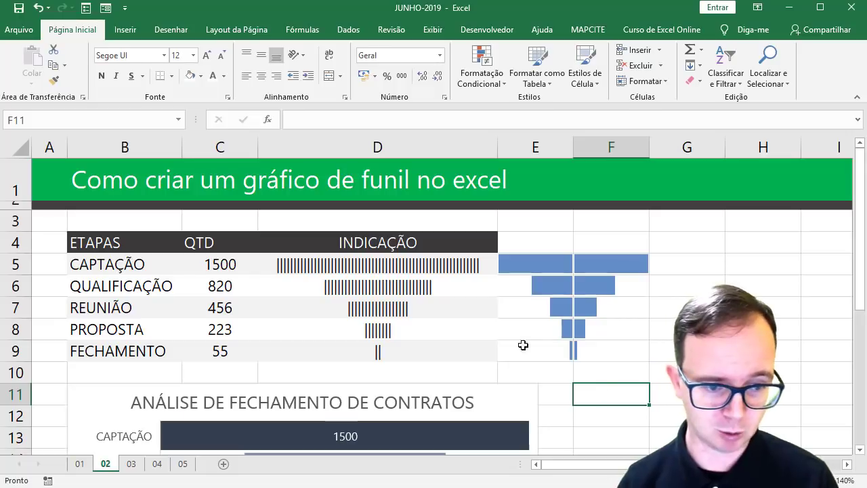
Change the CAPTAÇÃO quantity in C5 to 900 and check the updated funnel chart
left_click(191, 264)
type("900")
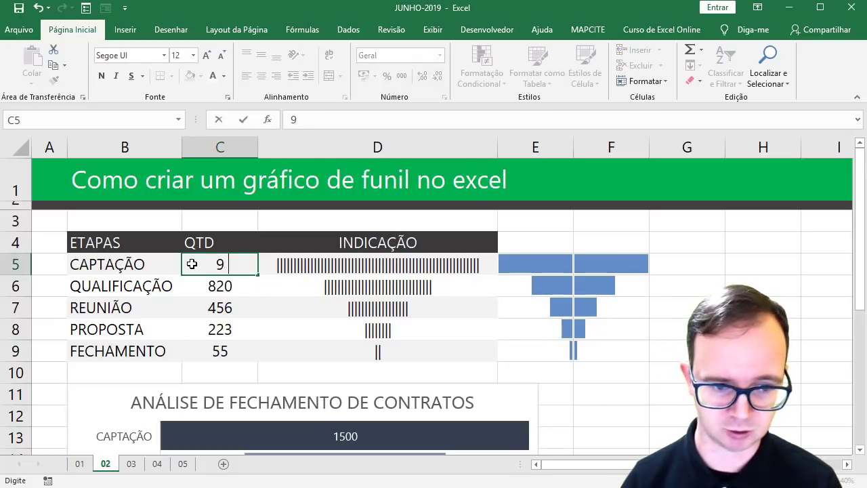
key("Return")
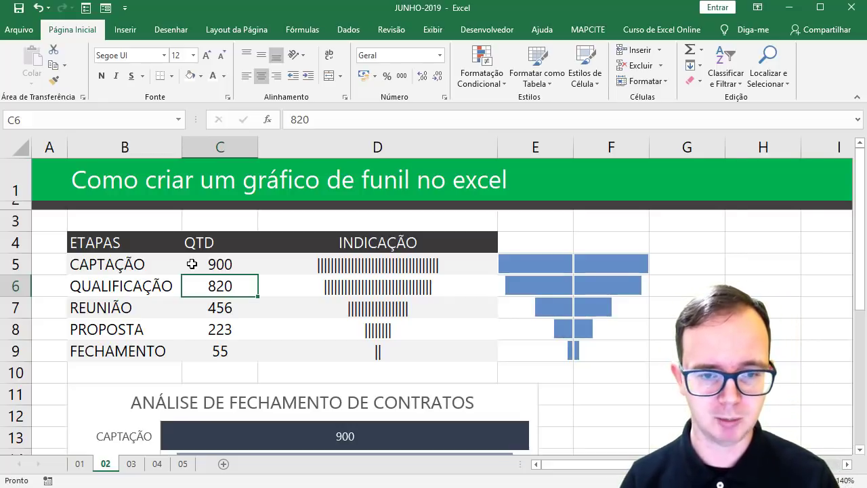
scroll(287, 295, "down", 3)
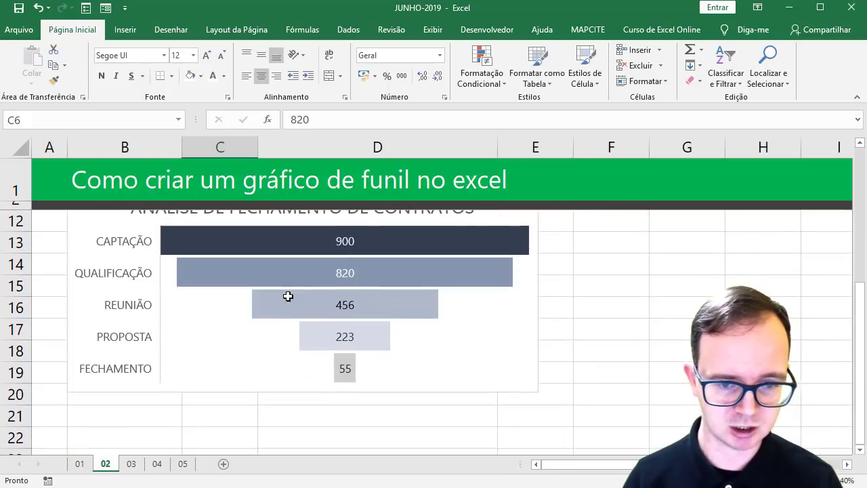
scroll(528, 324, "up", 1)
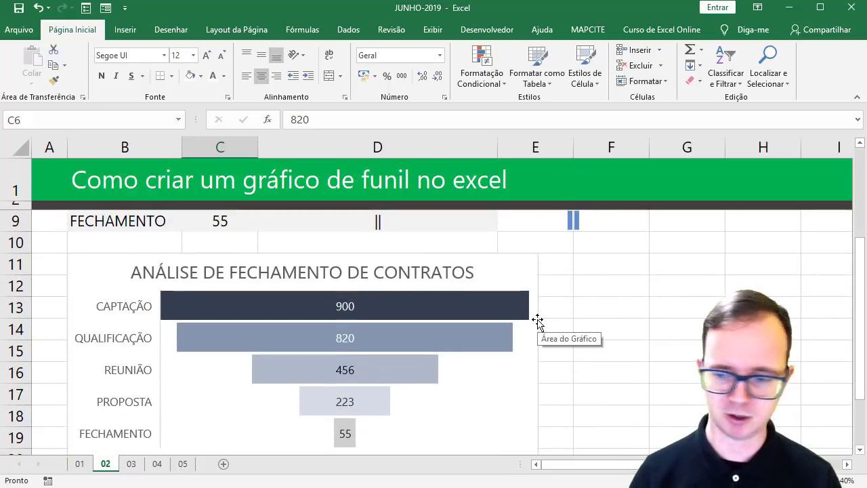
left_click(859, 449)
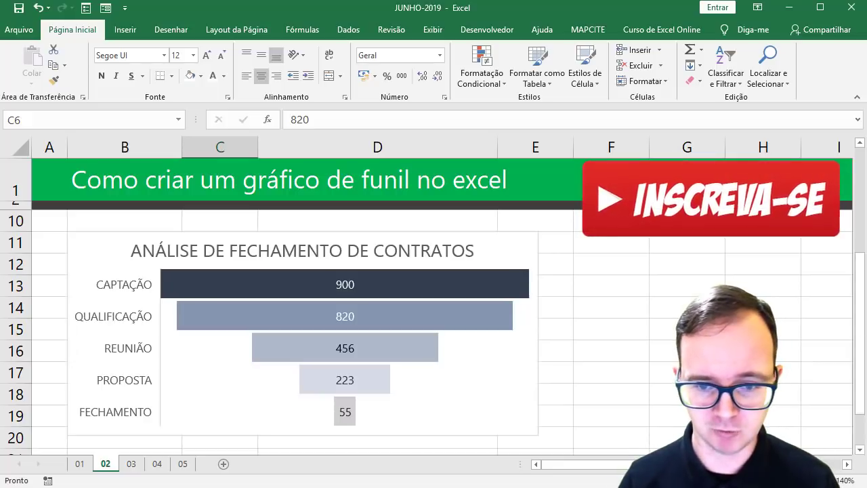
Delete the old funnel chart from the sheet
left_click(521, 232)
key("Delete")
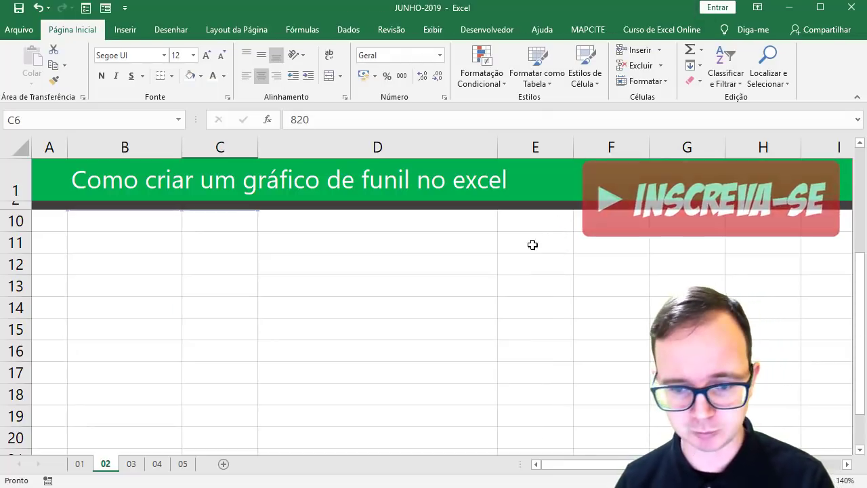
scroll(532, 244, "up", 3)
Select B4:C9 and preview Recommended Charts, settling on the Funil chart
left_click_drag(91, 241, 215, 349)
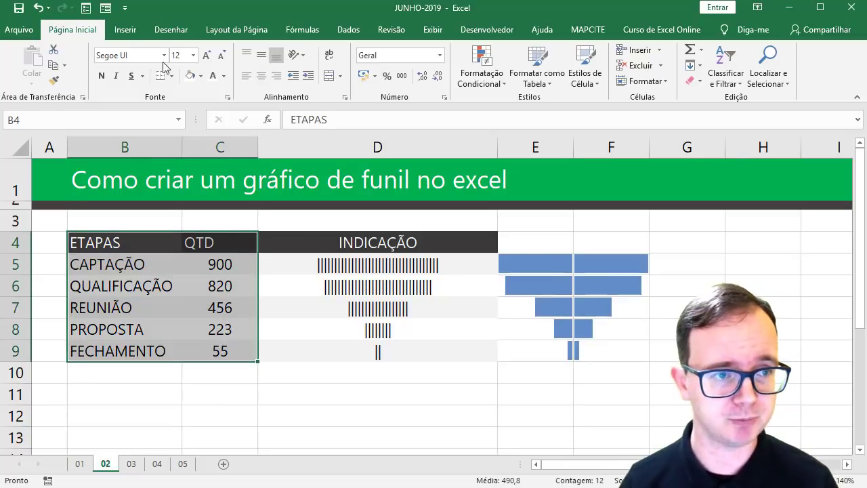
left_click(125, 29)
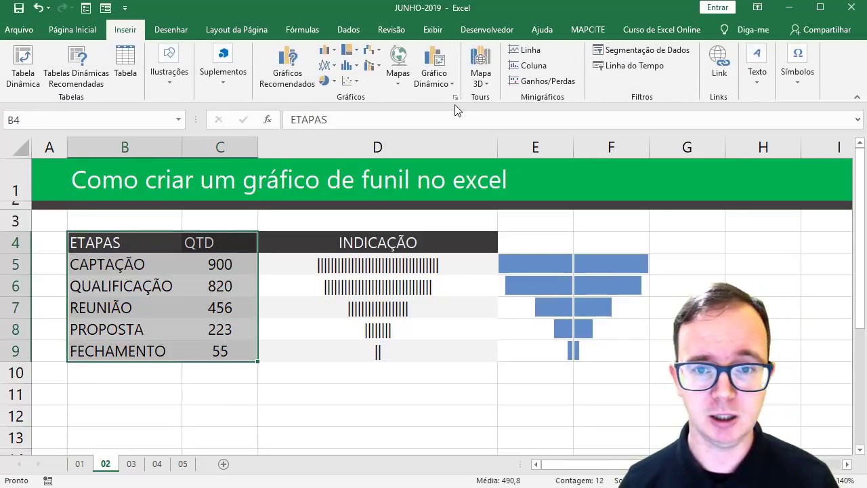
left_click(287, 67)
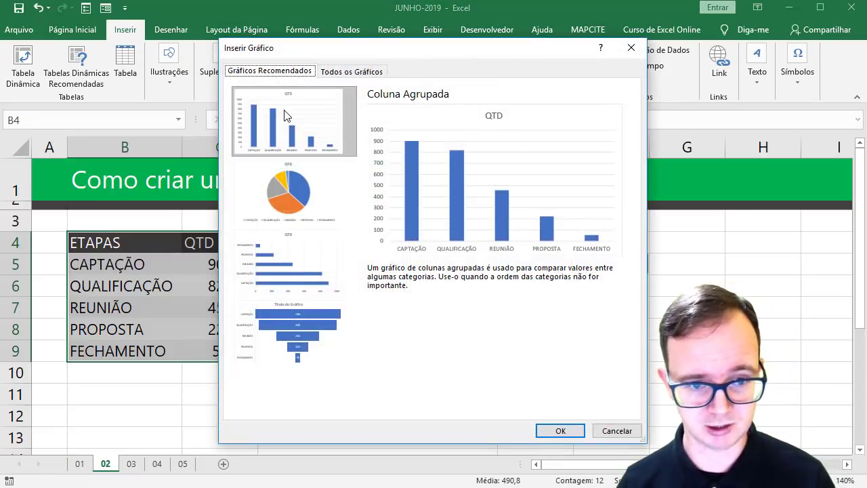
left_click(310, 180)
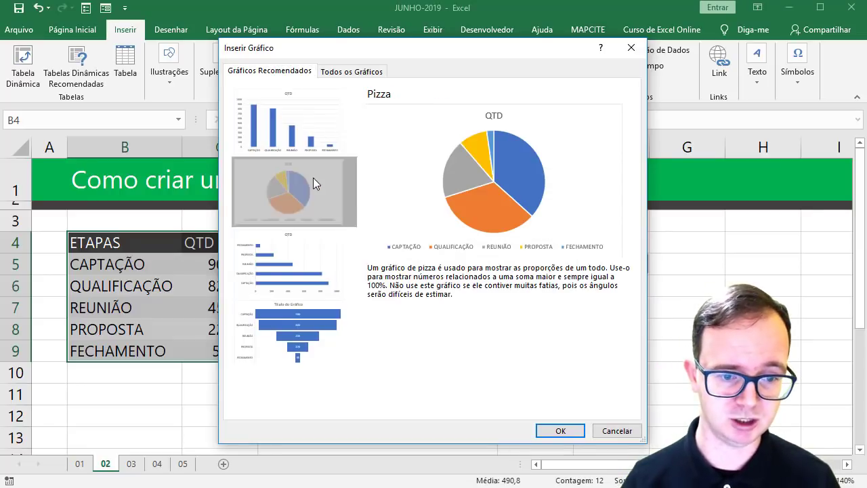
left_click(306, 261)
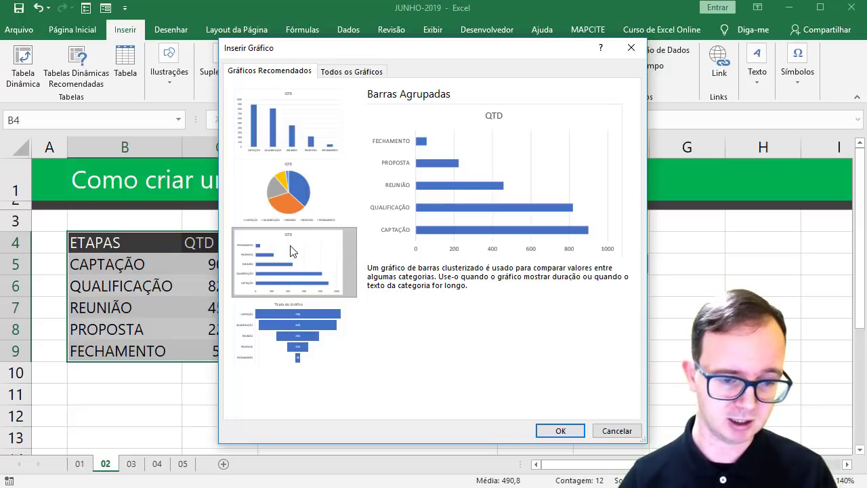
left_click(319, 346)
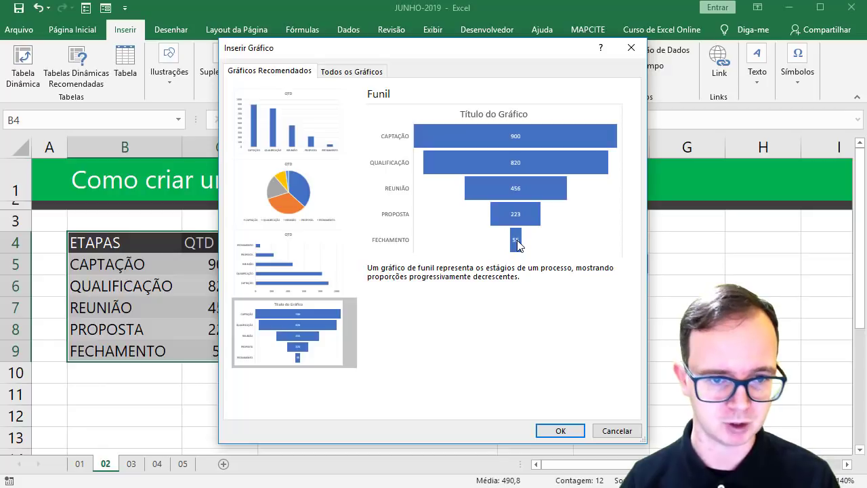
Insert the Funil chart and drag it left over columns A to D
left_click(558, 430)
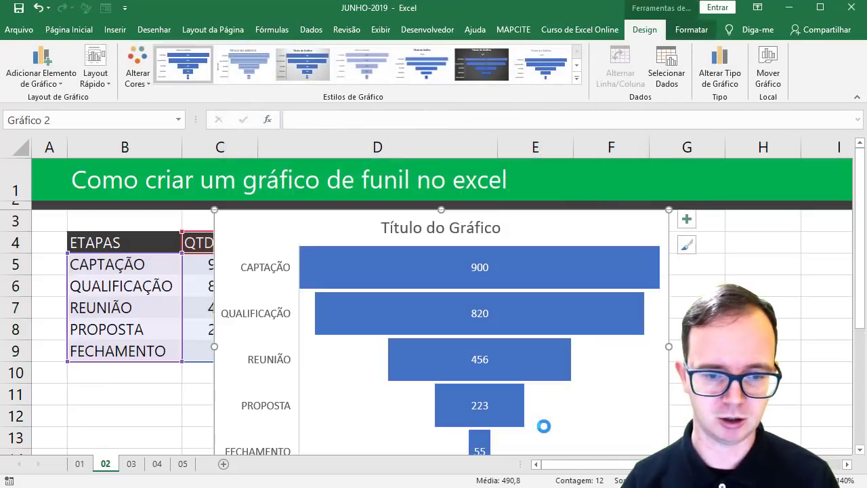
left_click_drag(366, 211, 208, 215)
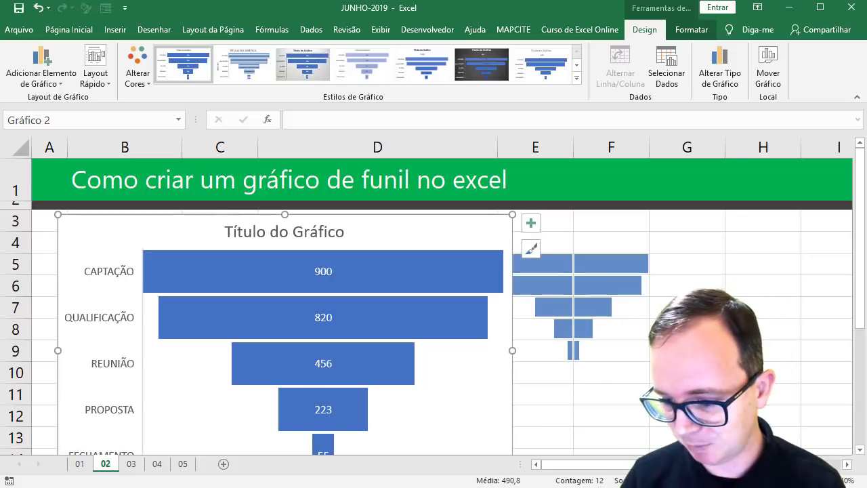
Delete helper columns E and F and widen the funnel chart to the right
scroll(831, 462, "down", 2)
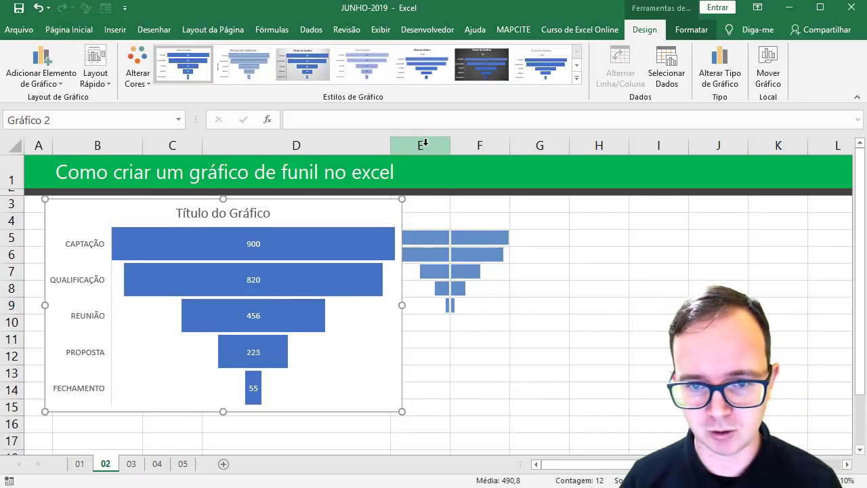
left_click_drag(420, 145, 478, 144)
right_click(478, 143)
left_click(514, 253)
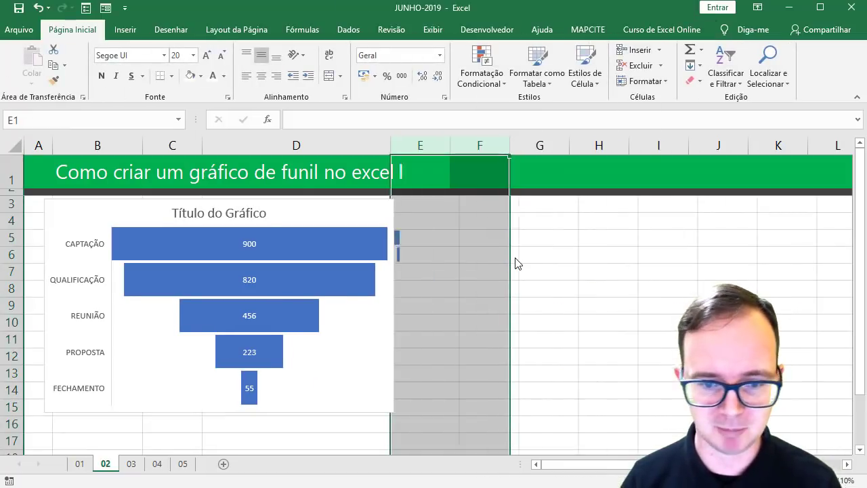
left_click(331, 377)
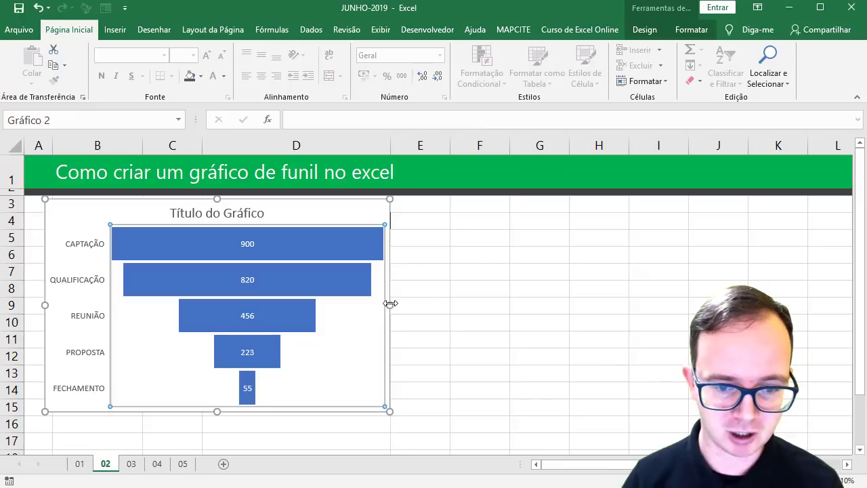
left_click_drag(391, 304, 448, 305)
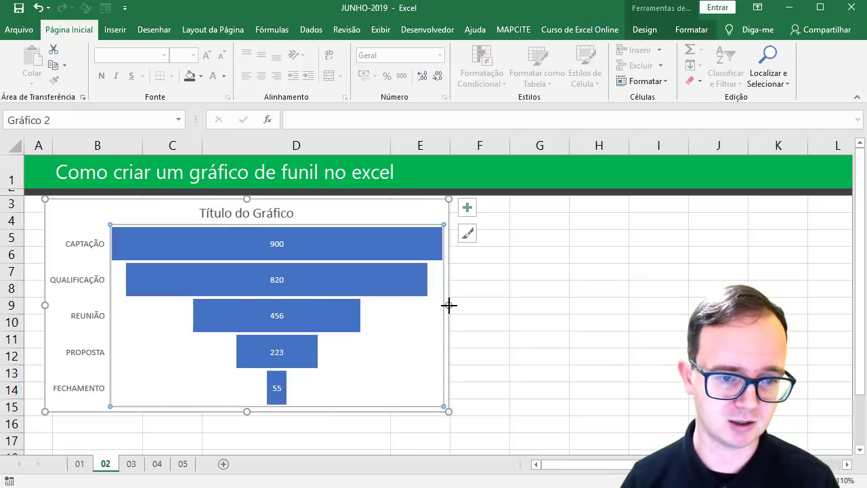
Retitle the chart 'ANÁLISE DE FECHAMENTOS DE CONTRATO'
left_click(242, 212)
triple_click(245, 214)
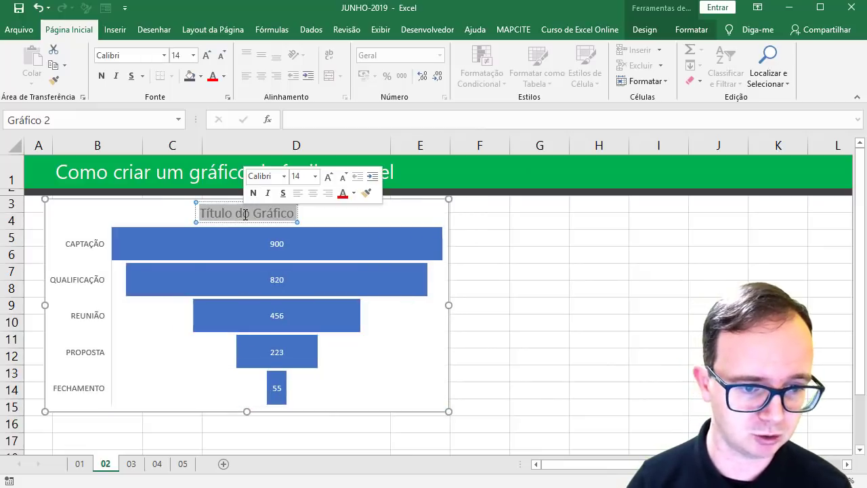
type("AN")
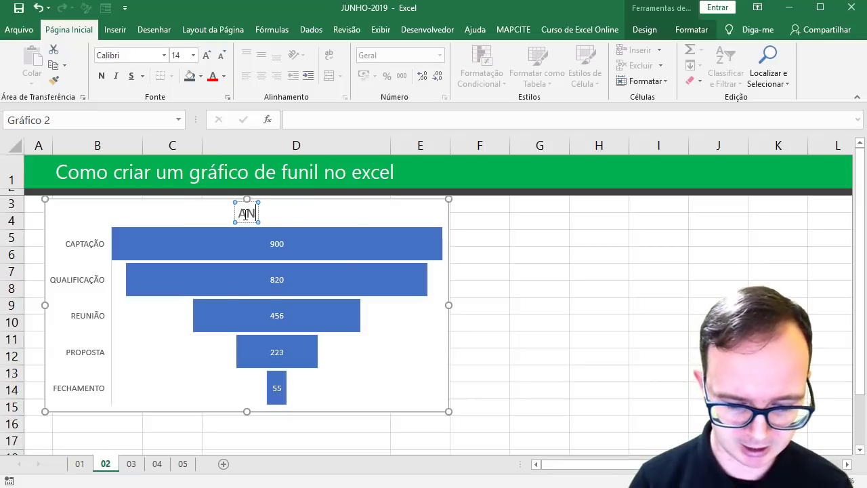
type("ÁLISE DE")
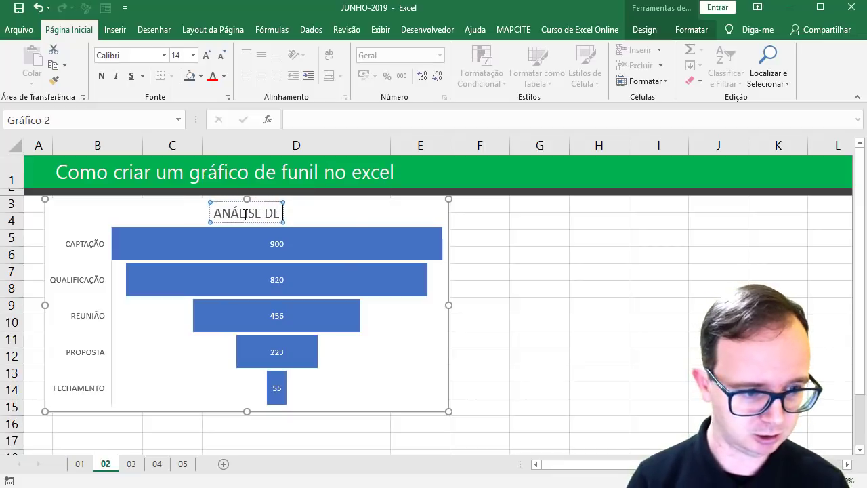
type(" FECHAMEN")
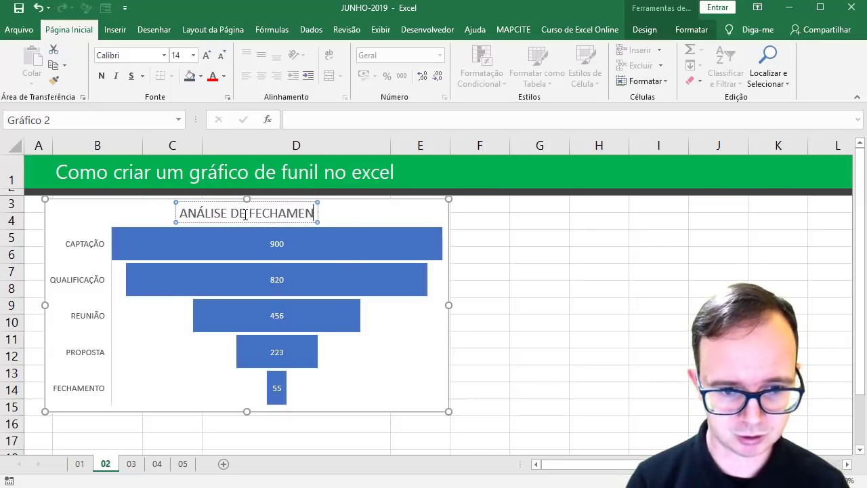
type("TOS DE CN")
key("BackSpace")
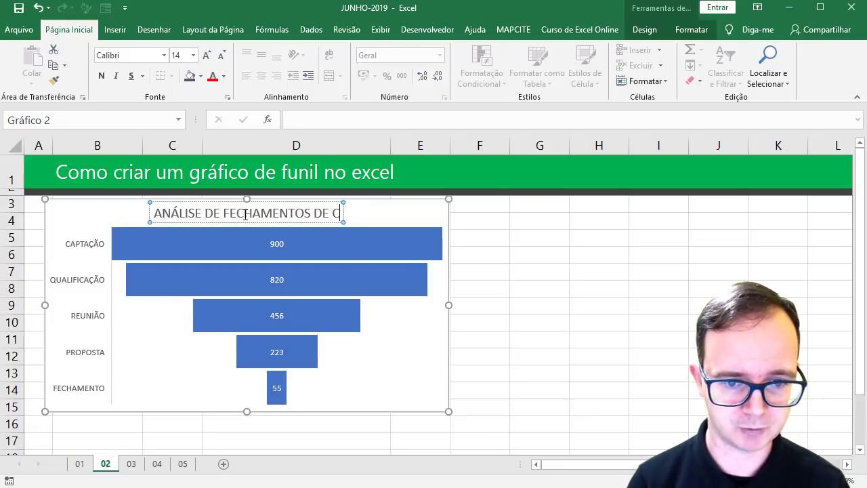
type("O")
type("NTRATO")
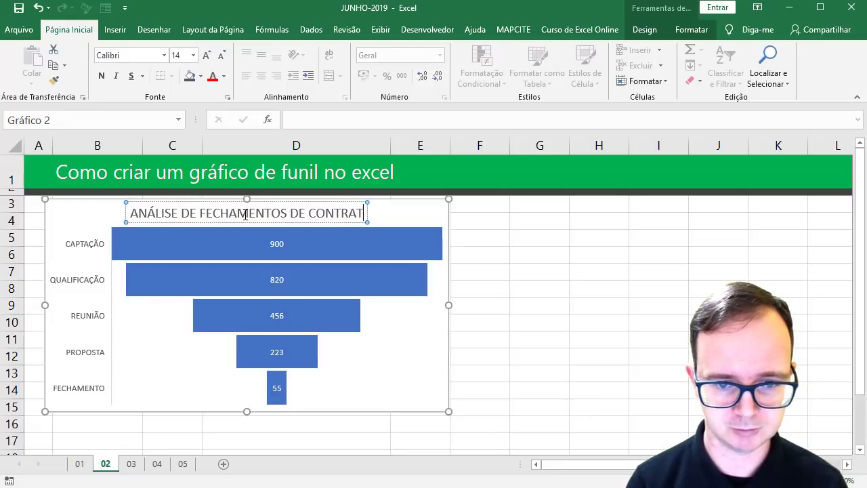
left_click(404, 205)
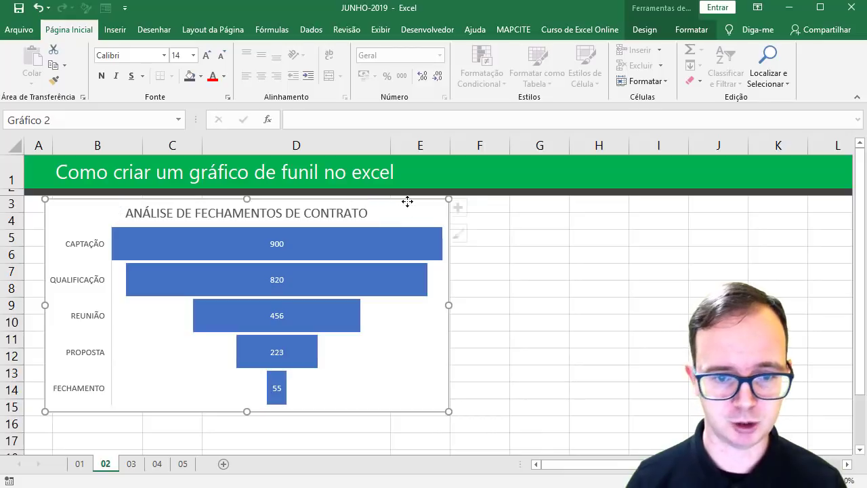
Set the chart font to Ebrima and bold the title and stage labels
left_click(137, 57)
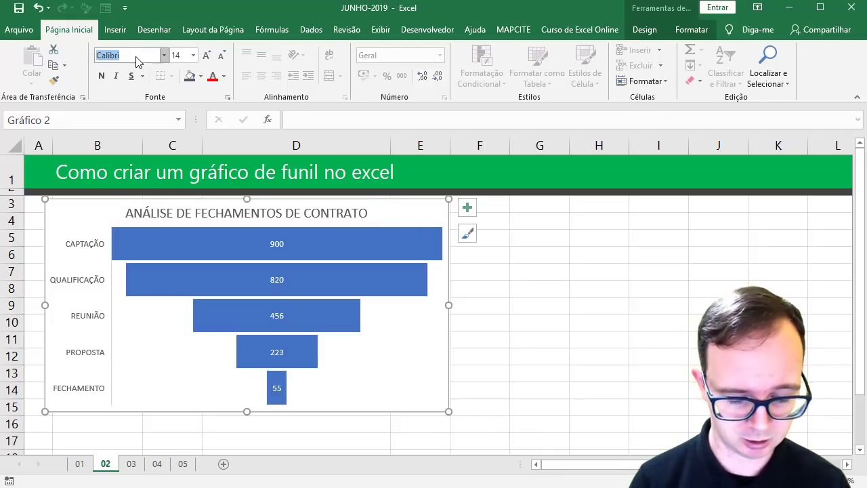
type("Ebrima")
key("Return")
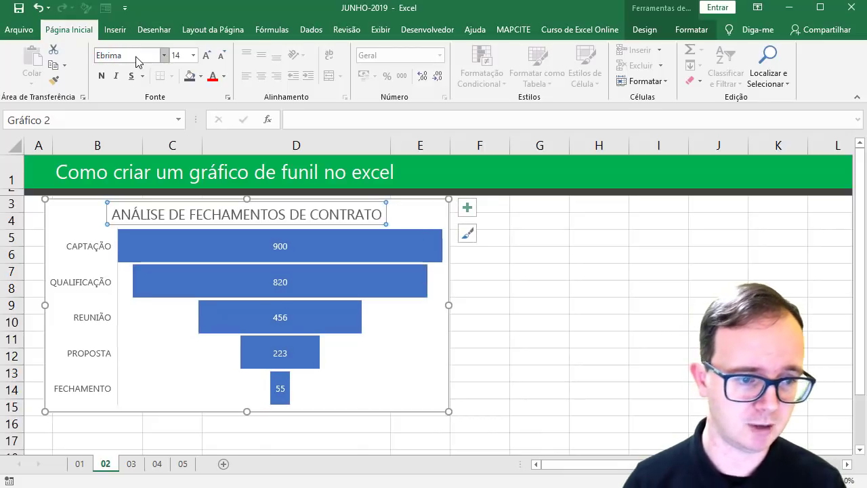
left_click(101, 77)
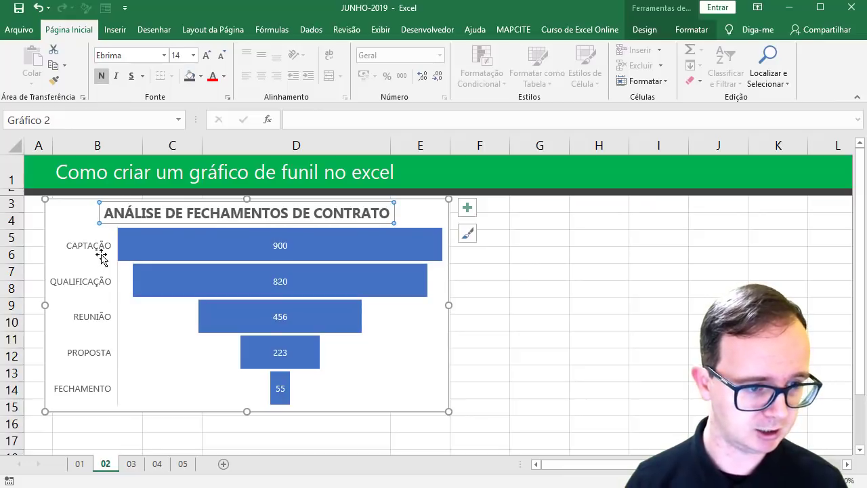
left_click(101, 254)
left_click(101, 77)
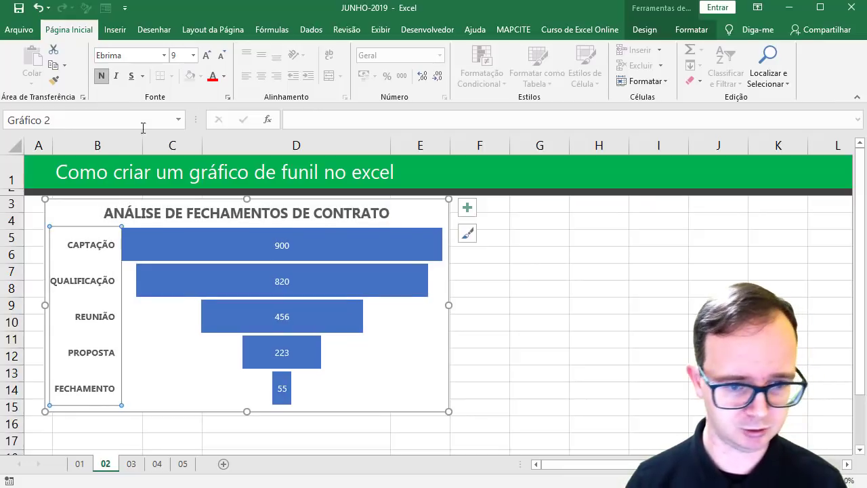
Give the value labels a dark fill and enlarge their font two sizes
left_click(281, 245)
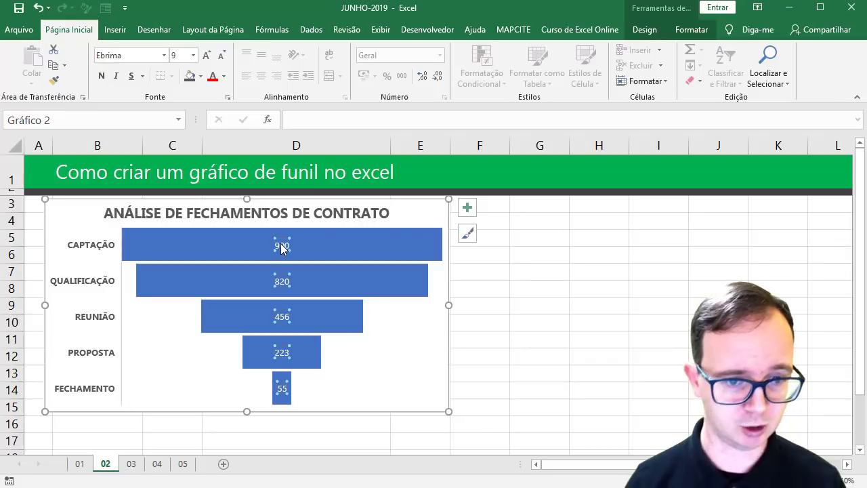
left_click(202, 79)
left_click(224, 91)
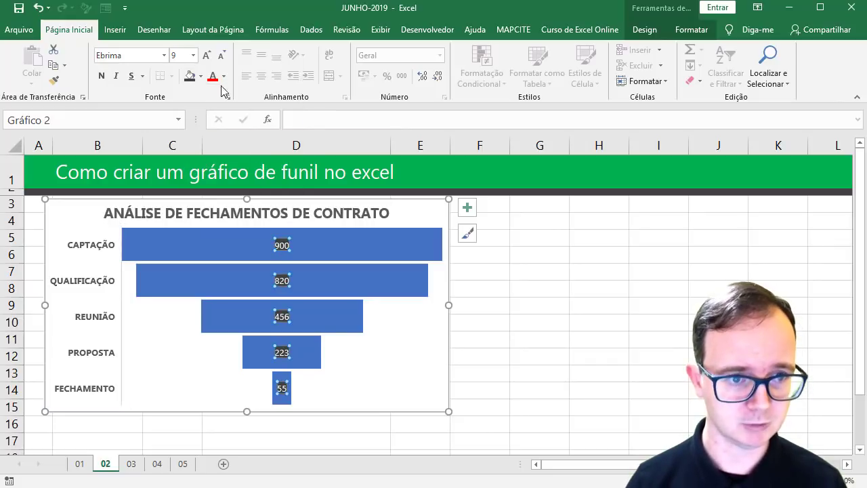
left_click(207, 54)
left_click(207, 55)
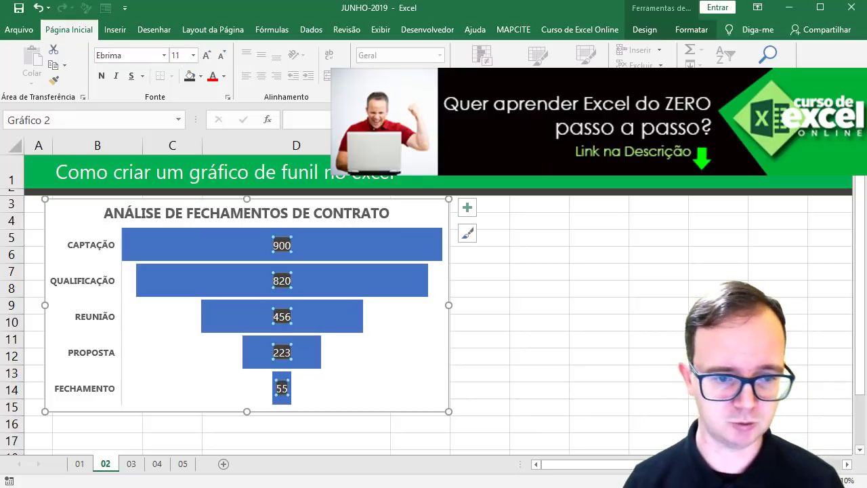
Review the data label placement and number format options, then select the funnel bars
left_click(467, 207)
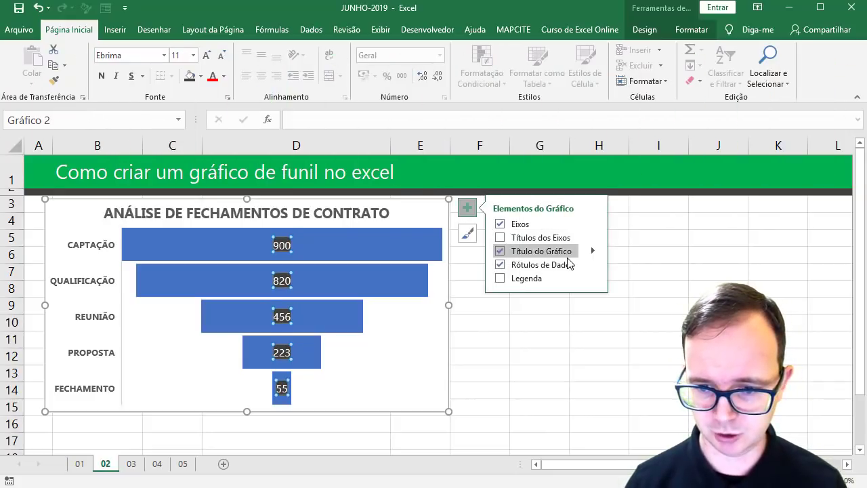
left_click(591, 265)
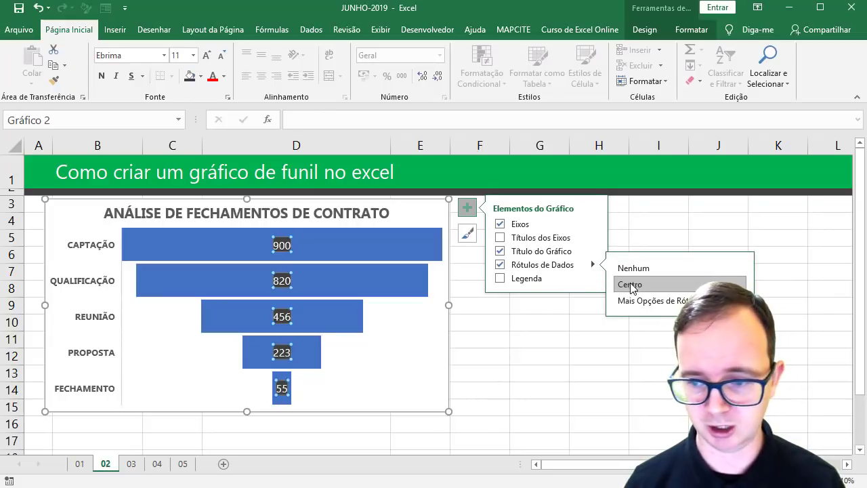
left_click(631, 299)
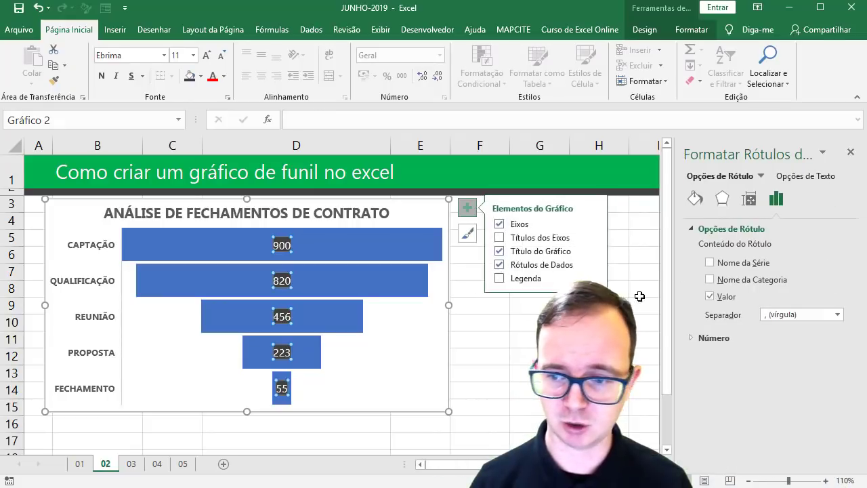
left_click(691, 337)
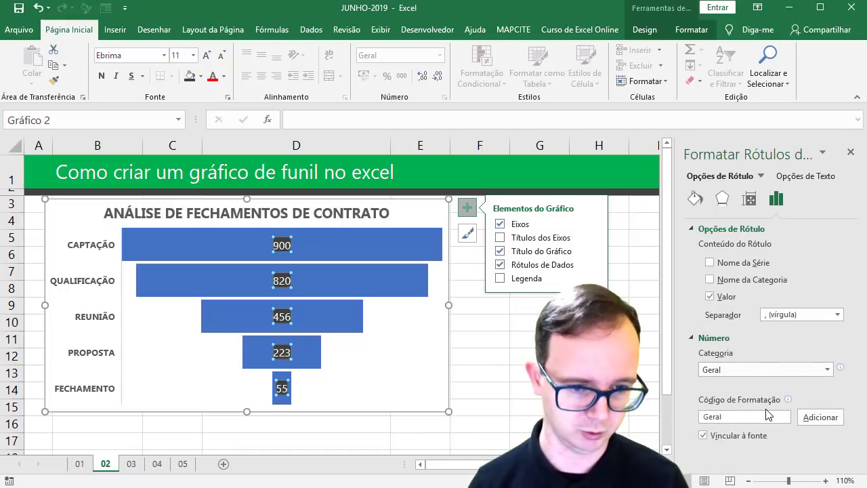
left_click(390, 356)
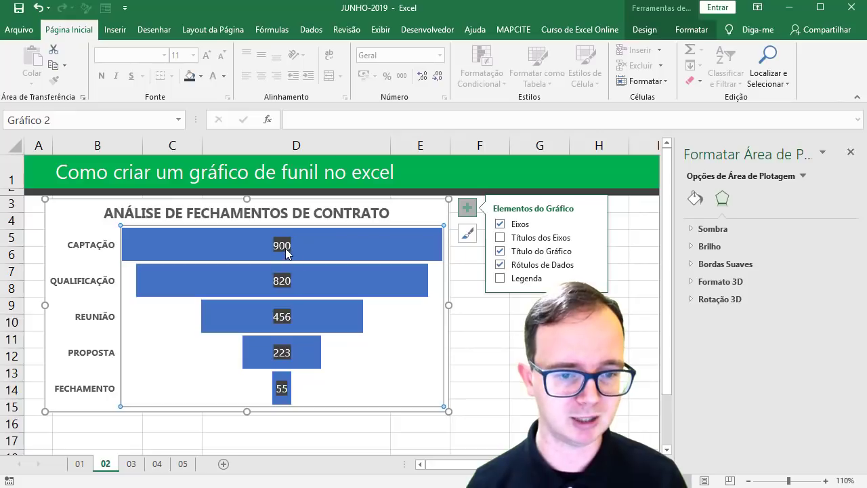
left_click(286, 251)
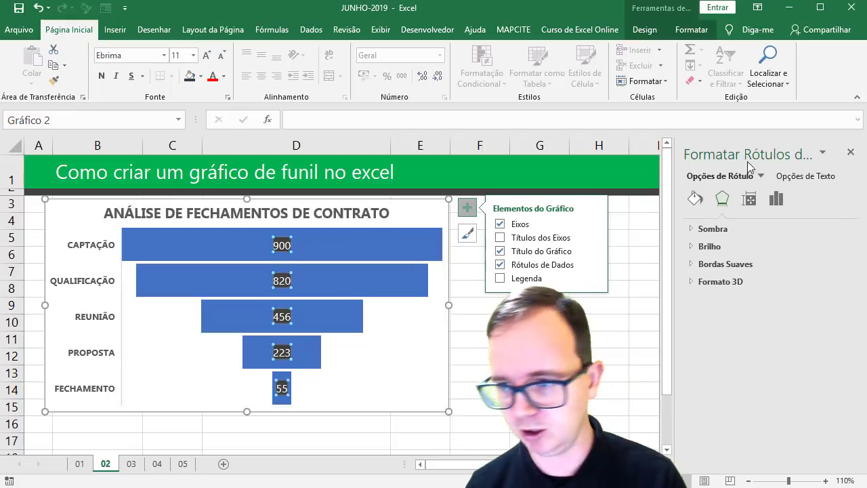
left_click(850, 151)
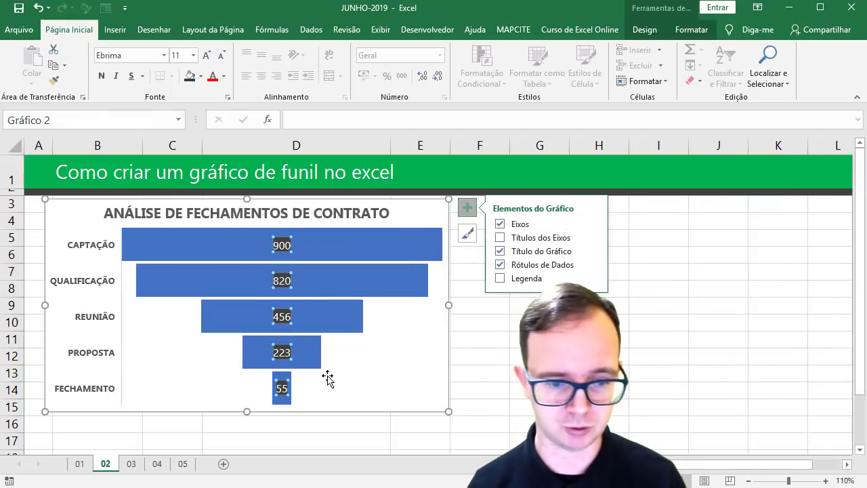
left_click(380, 387)
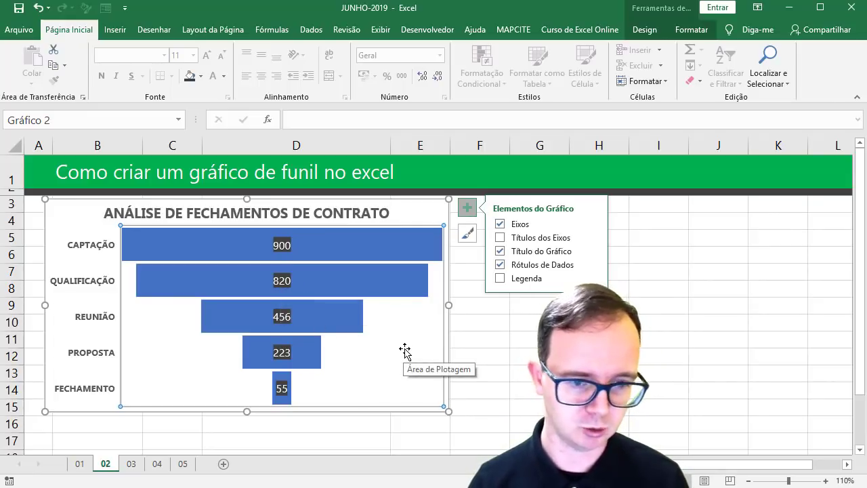
left_click(388, 252)
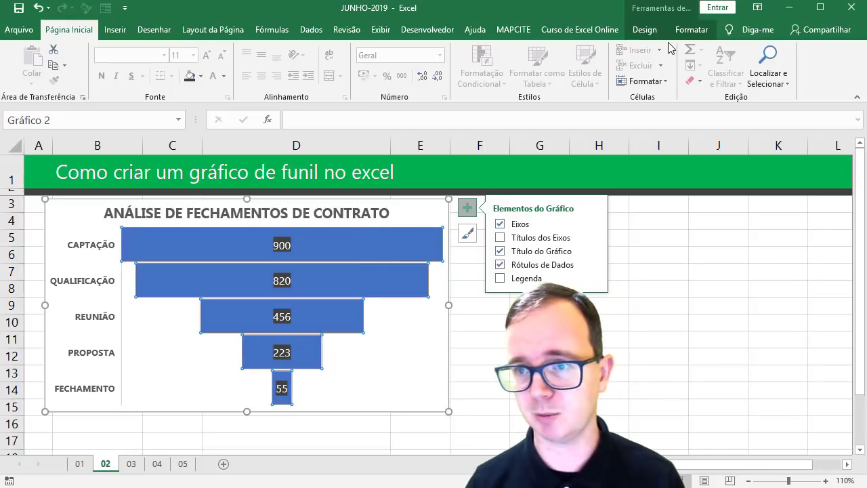
Browse the chart style and colour palette galleries without applying any
left_click(644, 30)
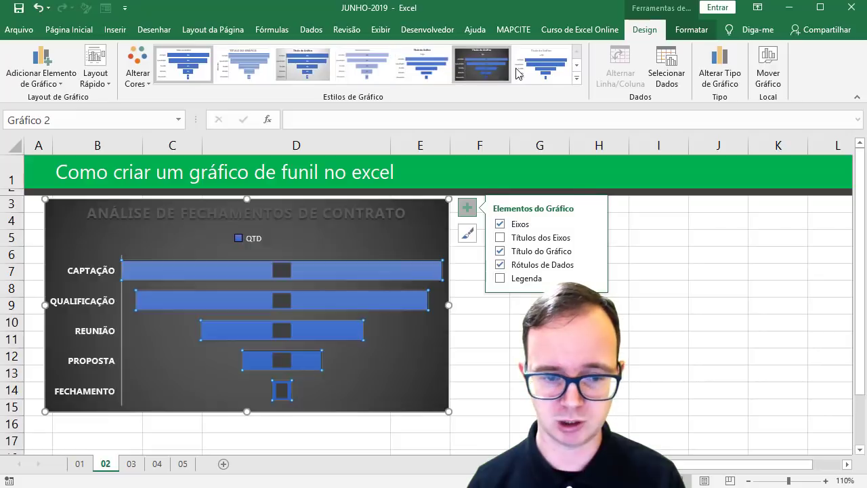
left_click(576, 78)
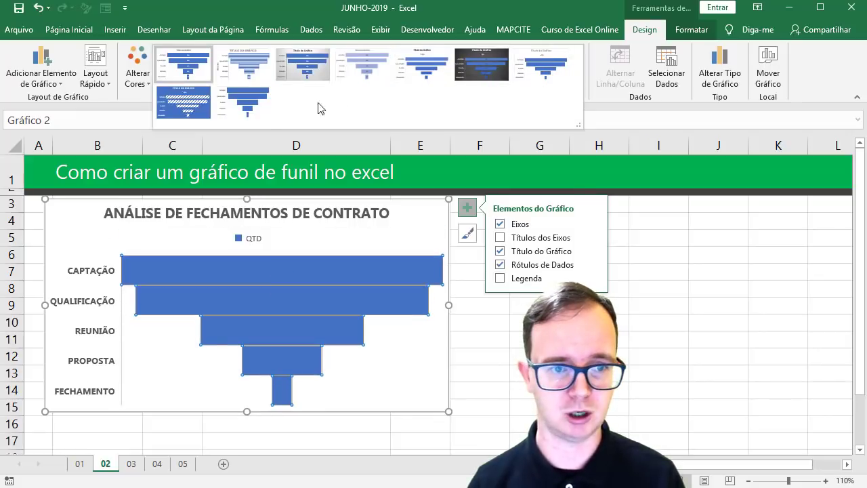
left_click(379, 338)
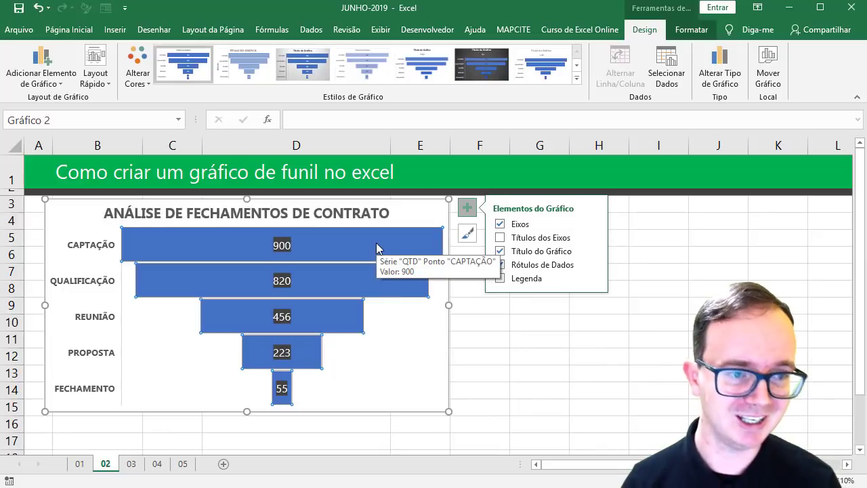
left_click(137, 71)
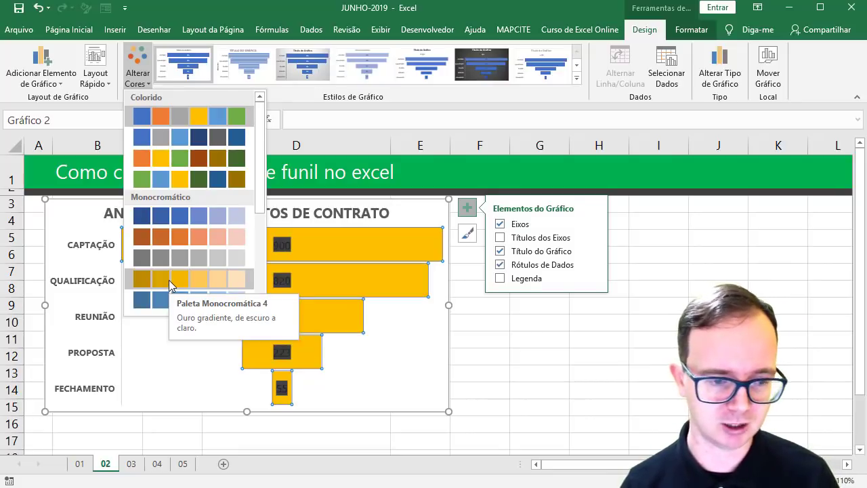
scroll(176, 279, "down", 1)
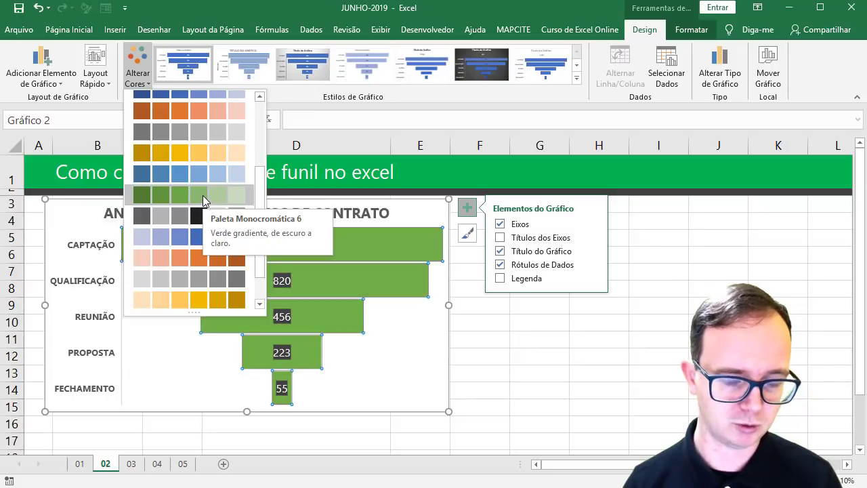
scroll(202, 195, "down", 1)
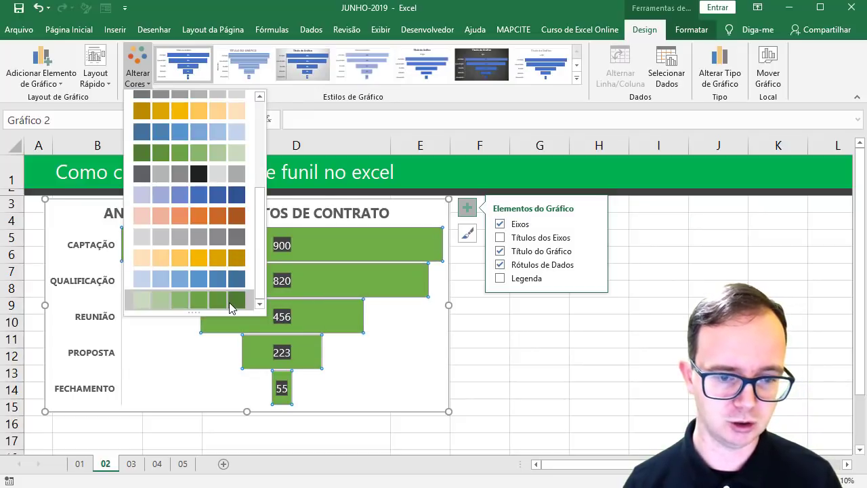
left_click(390, 342)
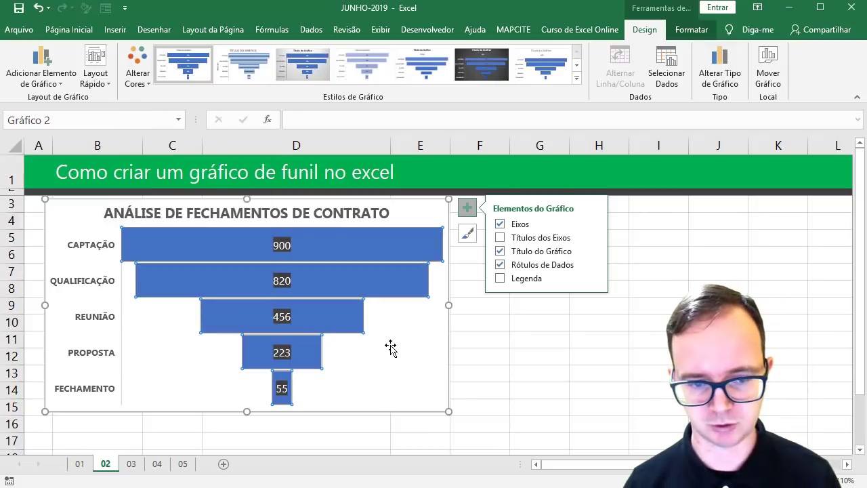
Fill the funnel bars with the green standard colour via Shape Fill
left_click(674, 32)
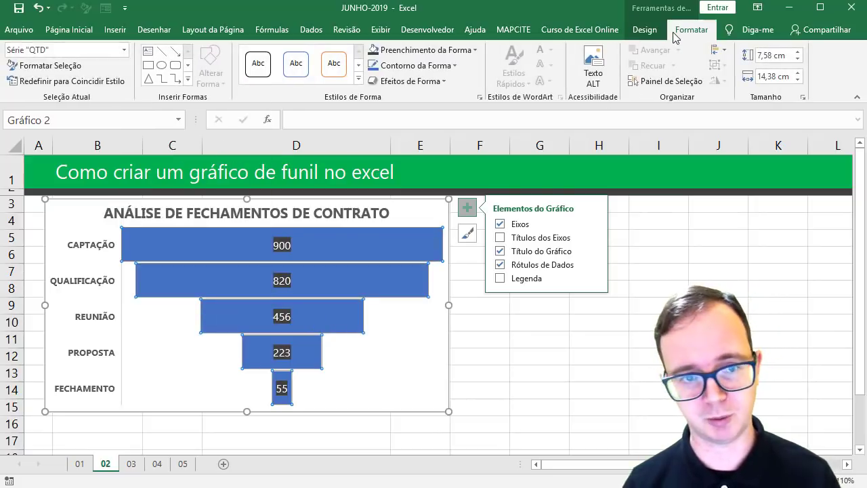
left_click(406, 51)
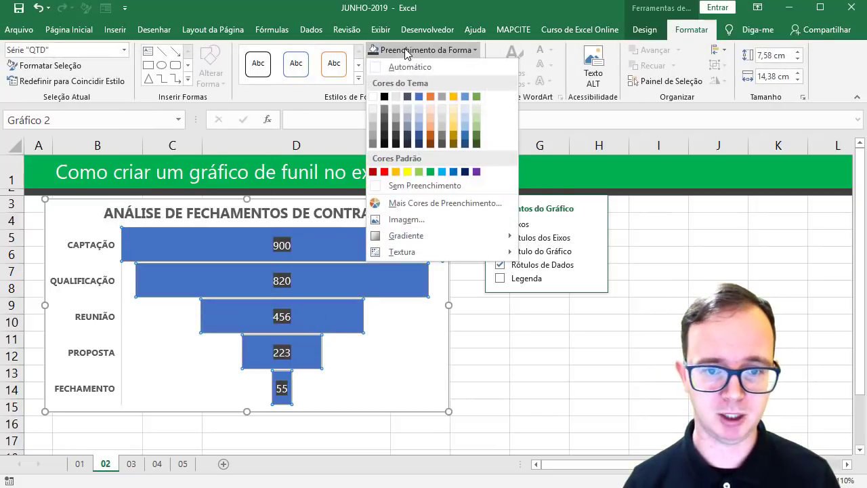
left_click(431, 172)
left_click(523, 362)
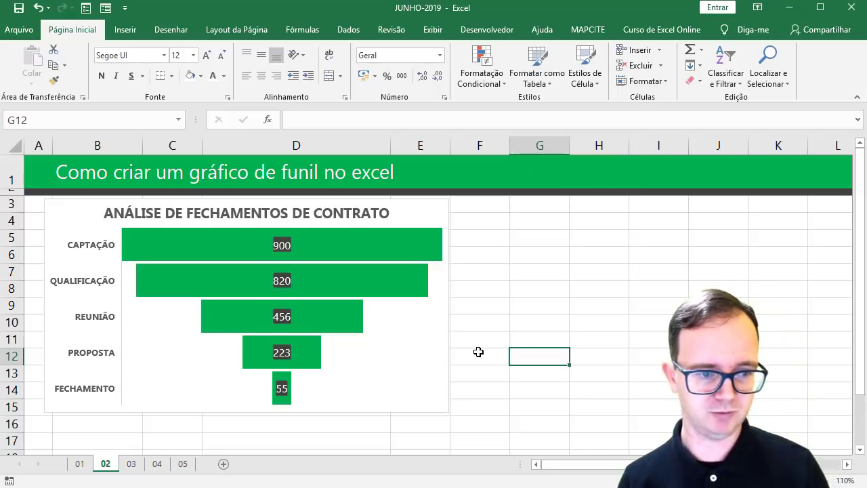
Drag the green funnel chart right, beside the ETAPAS, QTD and INDICAÇÃO columns, then deselect it
left_click(293, 202)
left_click_drag(293, 201, 630, 213)
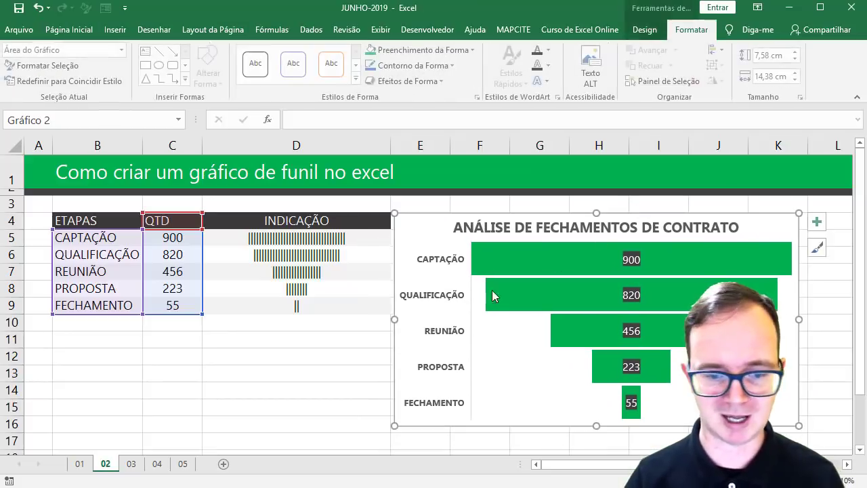
left_click(344, 384)
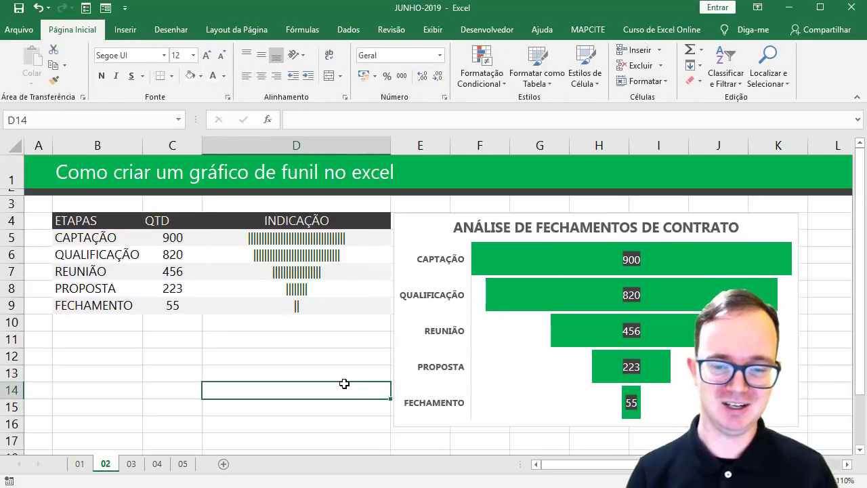